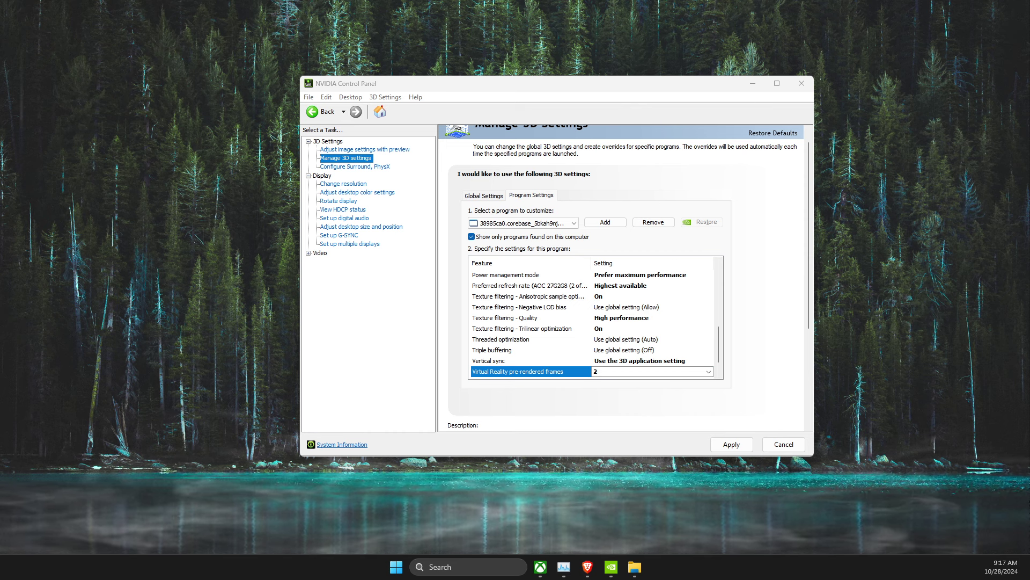
- Confirm in Settings' Windows Update that the PC is up to date, then close Settings
{"action": "left_click", "coordinate": [433, 561]}
{"action": "type", "text": "settings"}
{"action": "key", "text": "Return"}
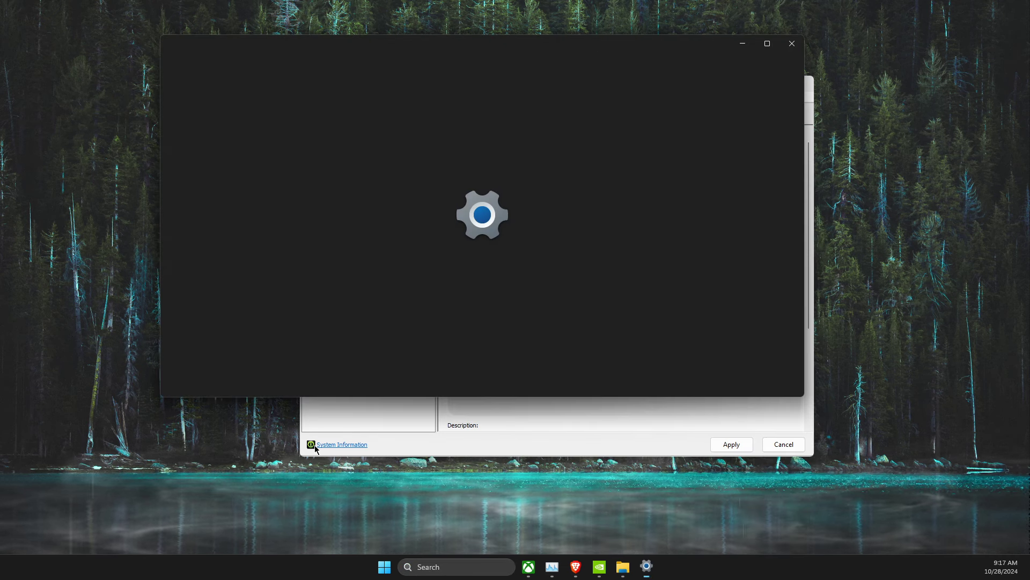
{"action": "left_click", "coordinate": [221, 386]}
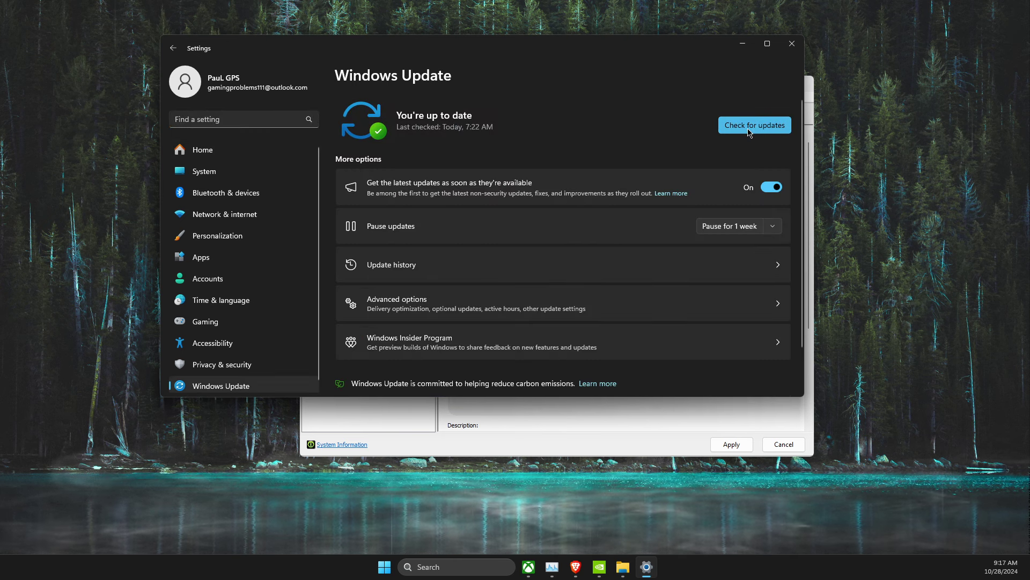
{"action": "left_click", "coordinate": [792, 43]}
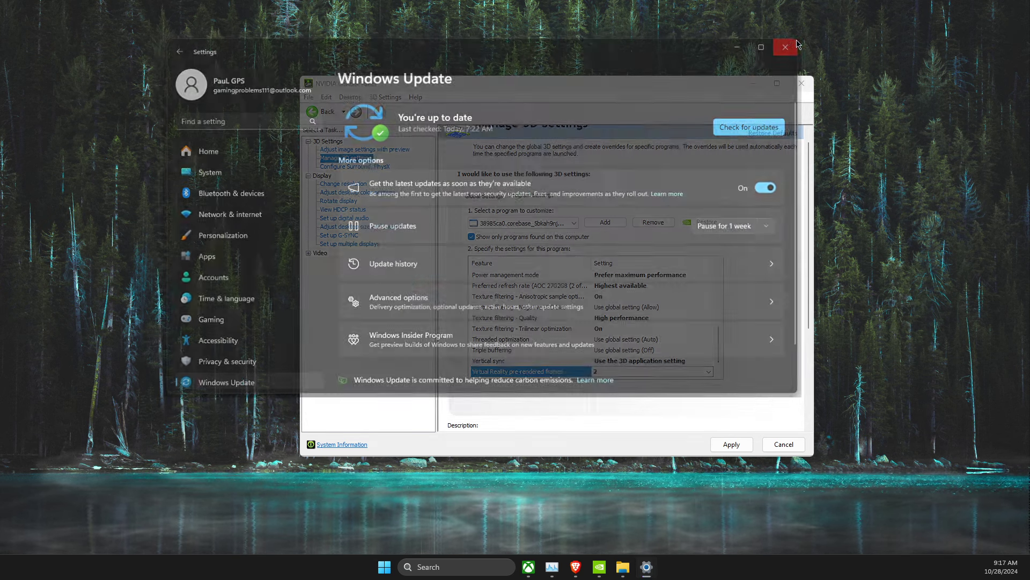
- View the NVIDIA app's Drivers page listing Game Ready Driver 566.03, then minimize the app
{"action": "left_click", "coordinate": [475, 571]}
{"action": "type", "text": "nvi"}
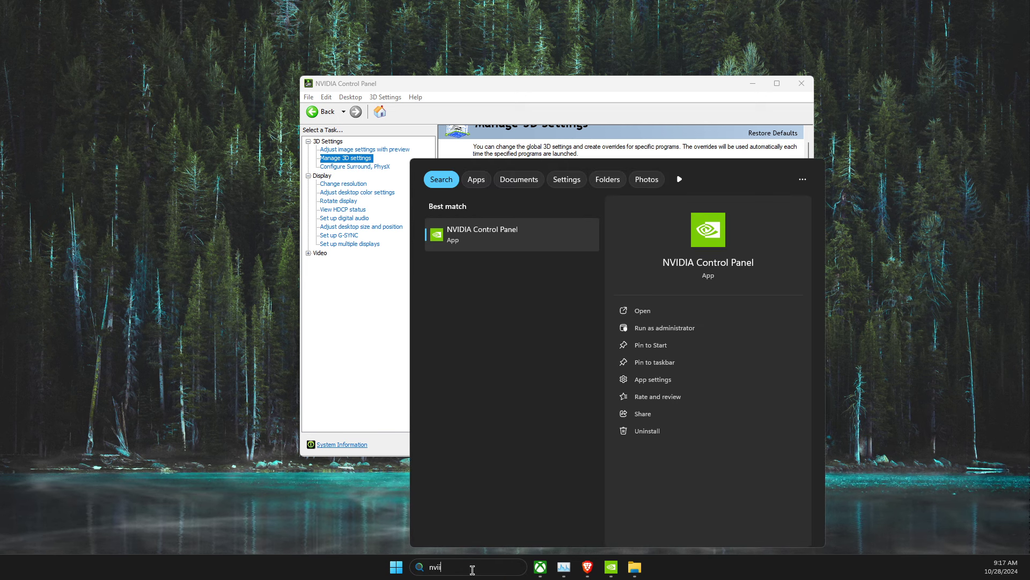
{"action": "key", "text": "Escape"}
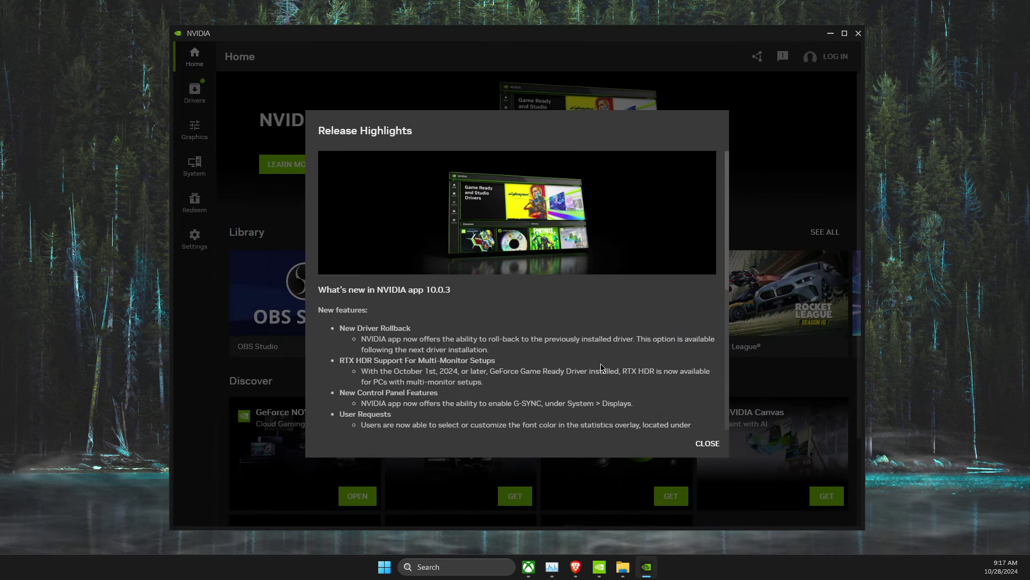
{"action": "left_click", "coordinate": [706, 444]}
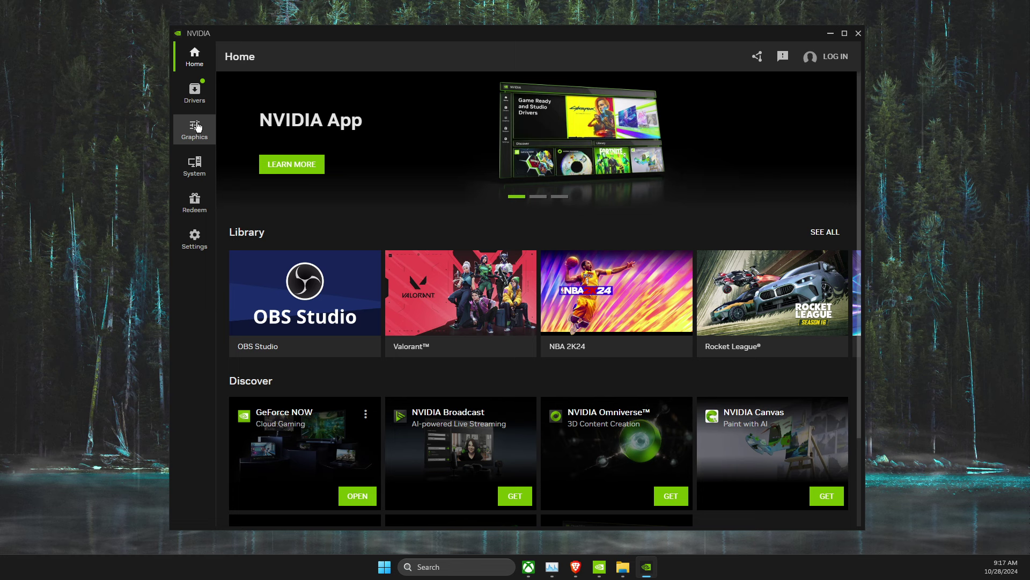
{"action": "left_click", "coordinate": [192, 96]}
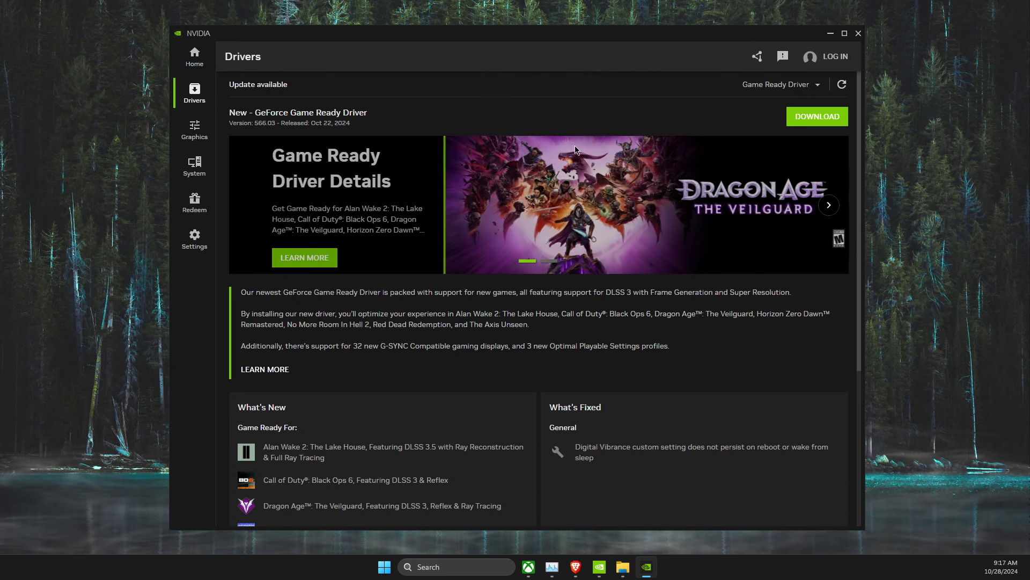
{"action": "left_click", "coordinate": [831, 34]}
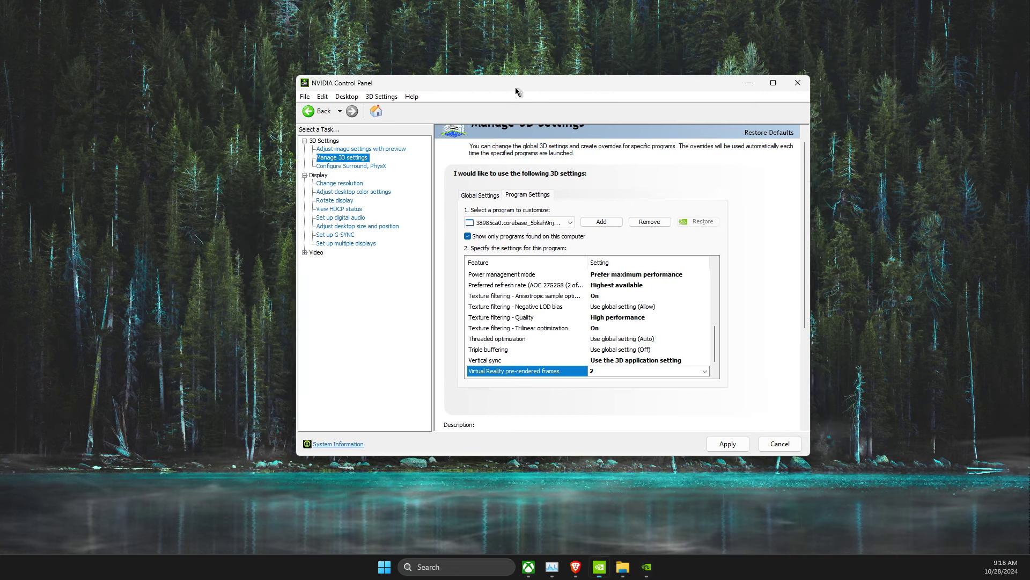
- Move NVIDIA Control Panel up-left and browse the Add program list for 3D settings
{"action": "left_click_drag", "start_coordinate": [519, 84], "coordinate": [445, 61]}
{"action": "right_click", "coordinate": [872, 180]}
{"action": "left_click", "coordinate": [910, 361]}
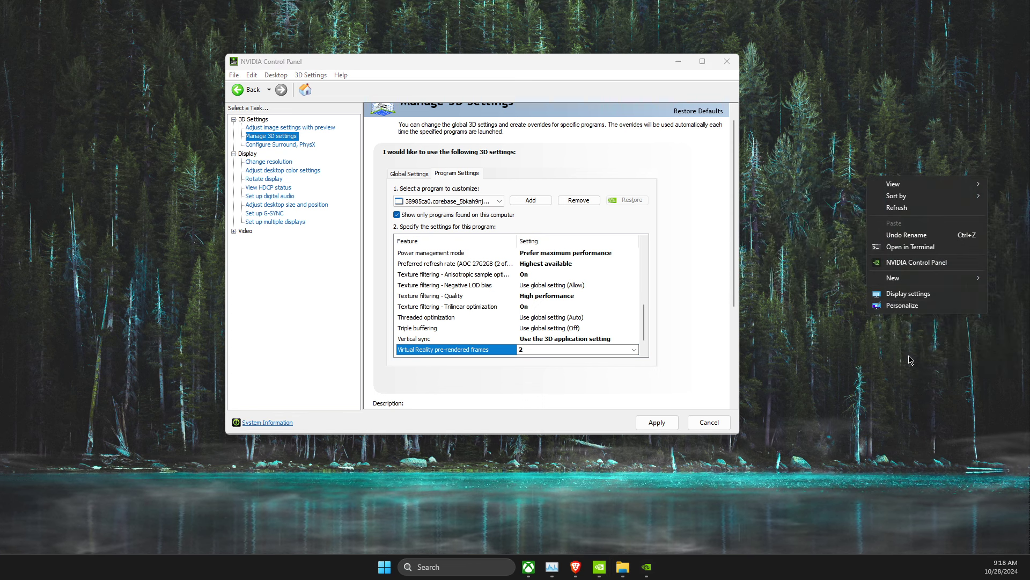
{"action": "left_click", "coordinate": [902, 259]}
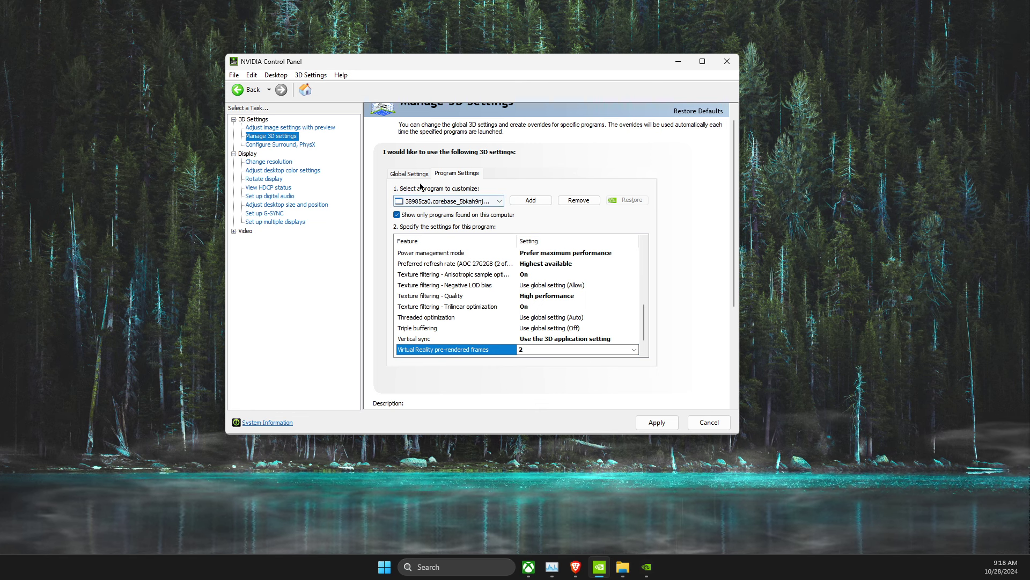
{"action": "left_click", "coordinate": [534, 202]}
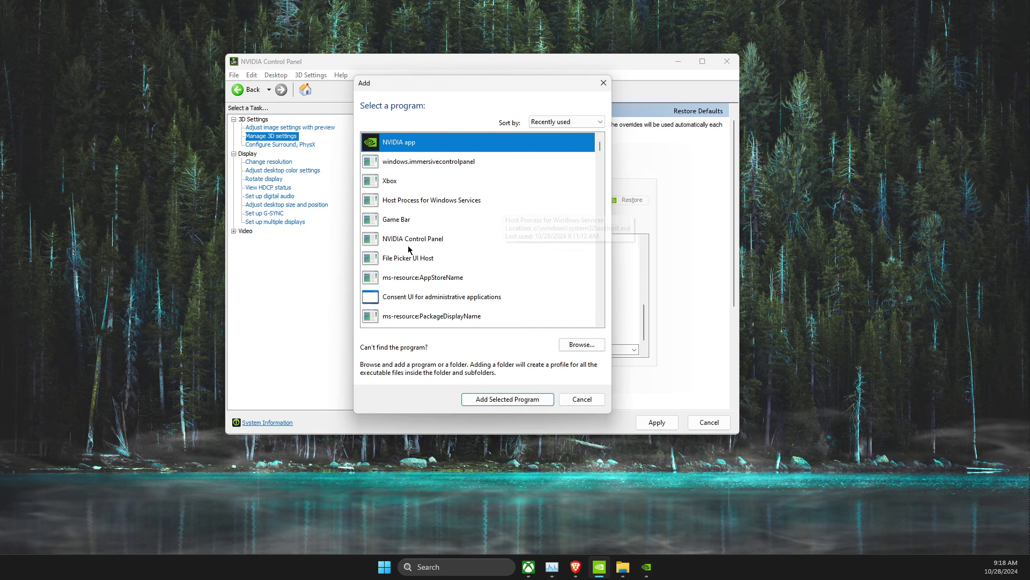
{"action": "scroll", "coordinate": [424, 257], "scroll_direction": "down", "scroll_amount": 5}
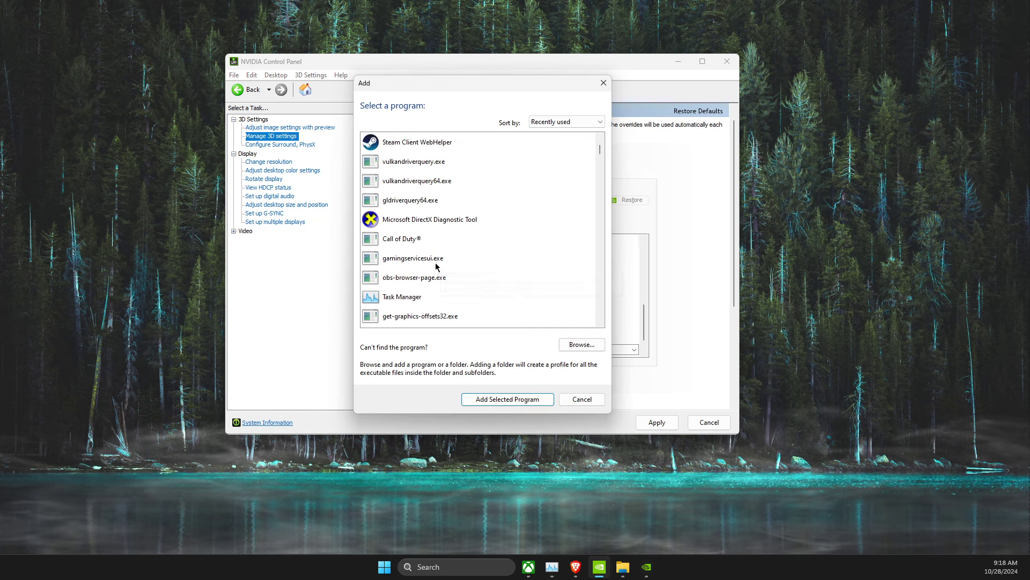
- Cancel adding a program, review the Program Settings feature values, then minimize NVIDIA Control Panel
{"action": "left_click", "coordinate": [582, 399]}
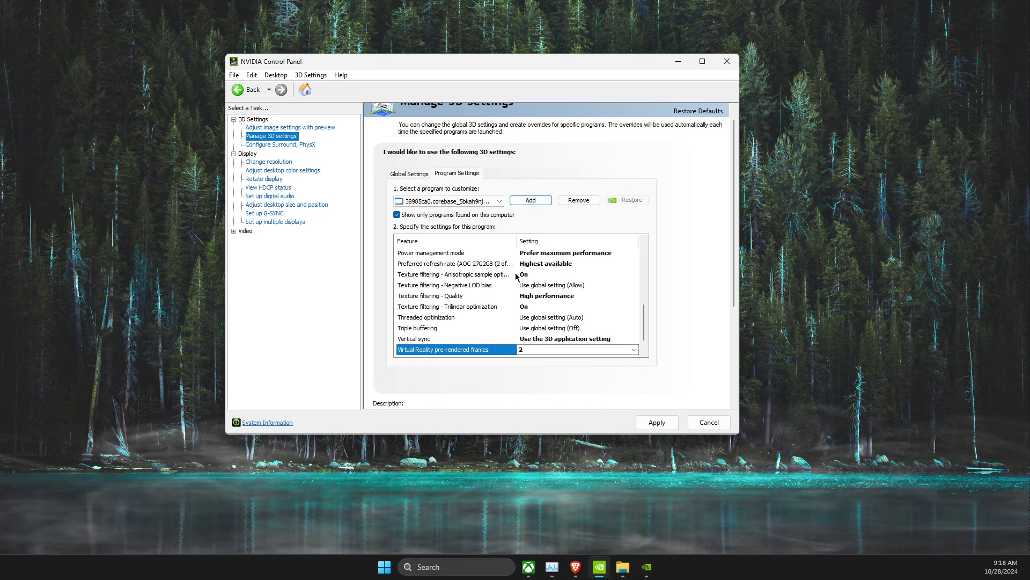
{"action": "scroll", "coordinate": [503, 265], "scroll_direction": "up", "scroll_amount": 8}
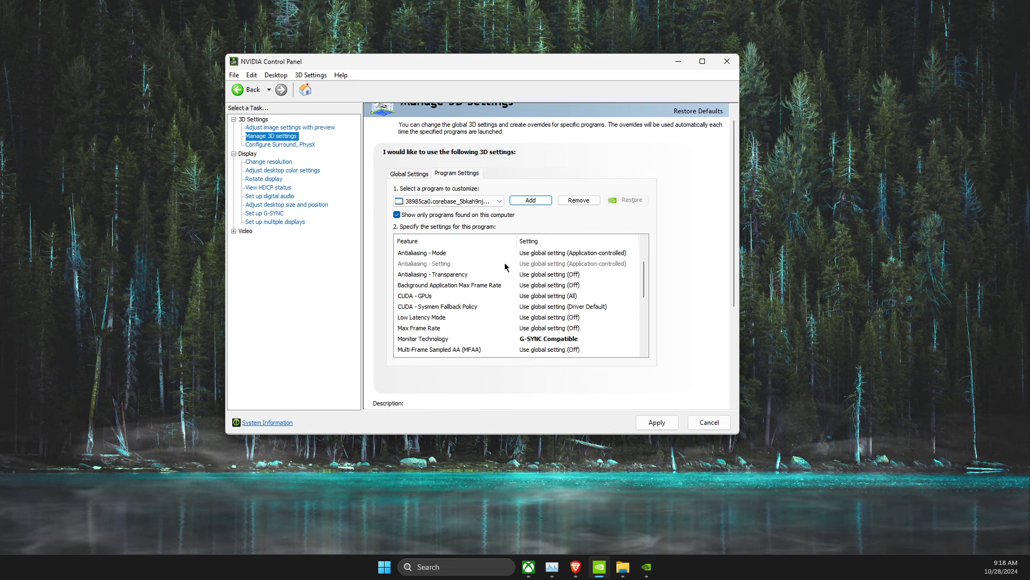
{"action": "scroll", "coordinate": [505, 267], "scroll_direction": "down", "scroll_amount": 5}
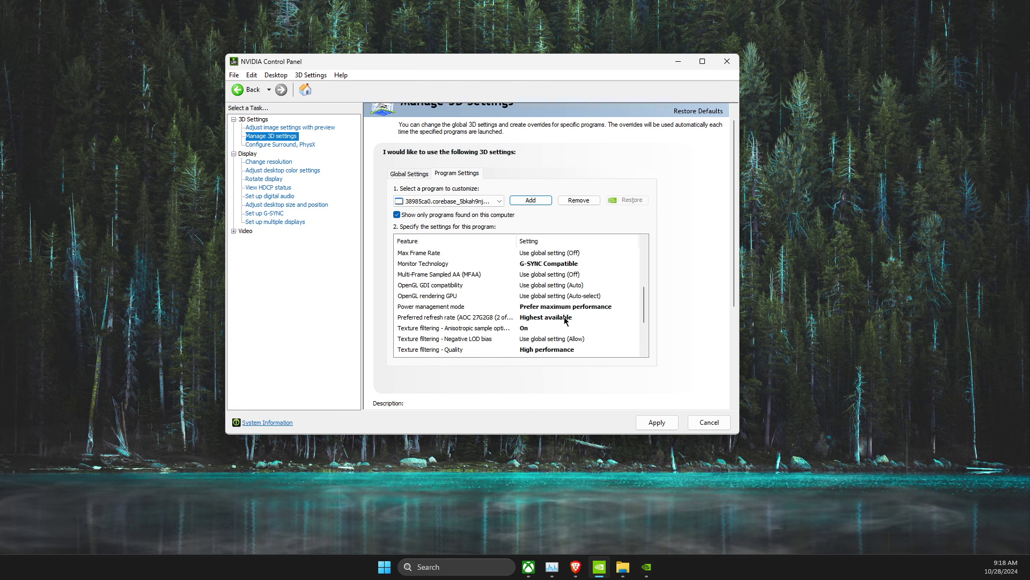
{"action": "scroll", "coordinate": [565, 321], "scroll_direction": "down", "scroll_amount": 1}
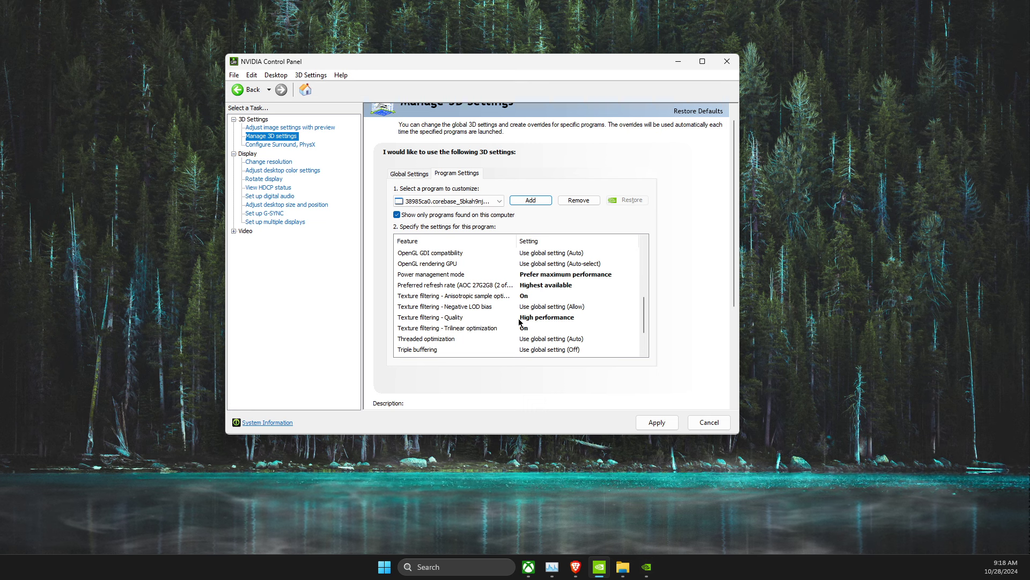
{"action": "scroll", "coordinate": [543, 321], "scroll_direction": "down", "scroll_amount": 1}
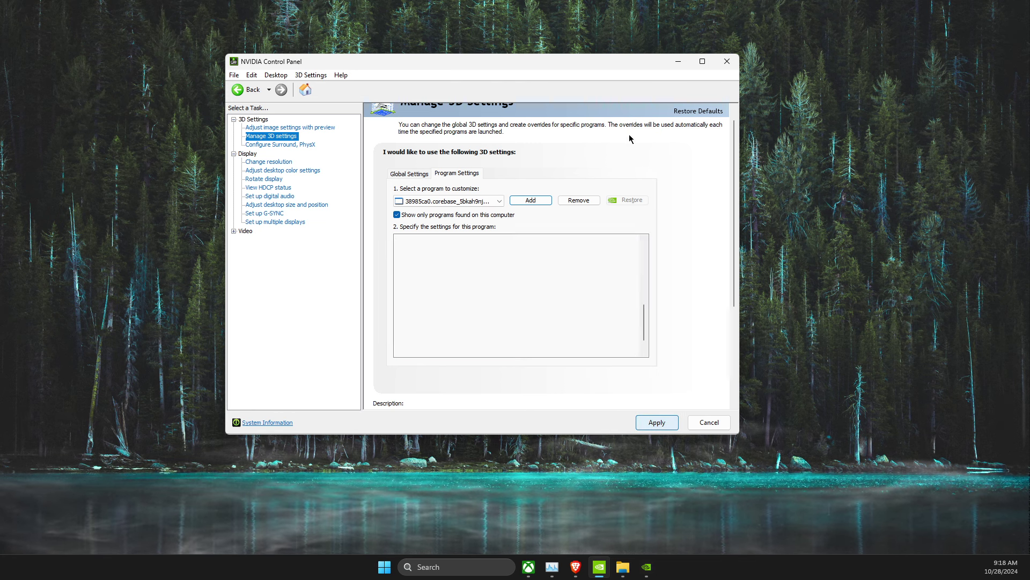
{"action": "left_click", "coordinate": [678, 61]}
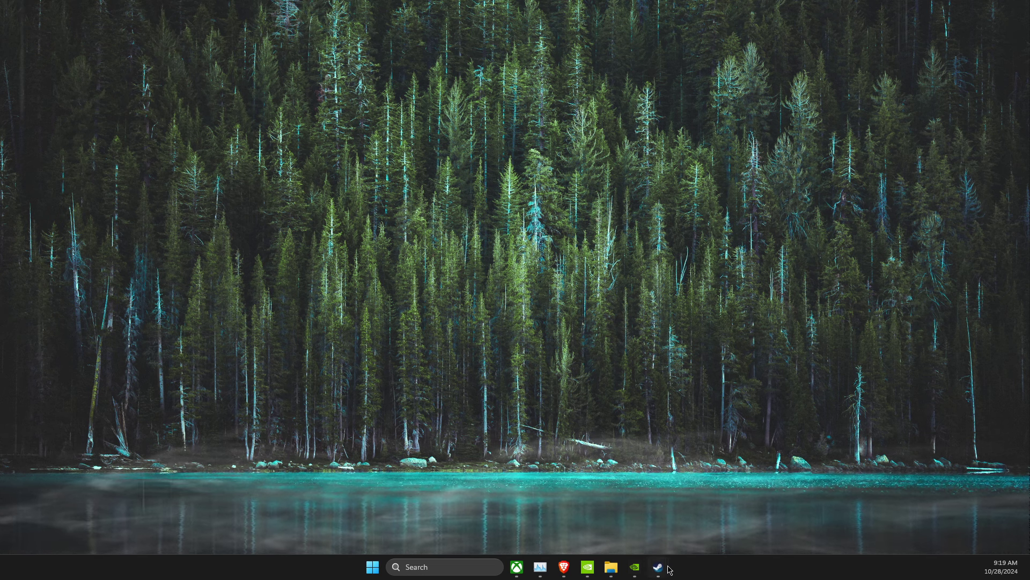
- Check Steam's Downloads settings, which show download region Lithuania
{"action": "mouse_move", "coordinate": [658, 567]}
{"action": "left_click", "coordinate": [621, 510]}
{"action": "left_click", "coordinate": [209, 49]}
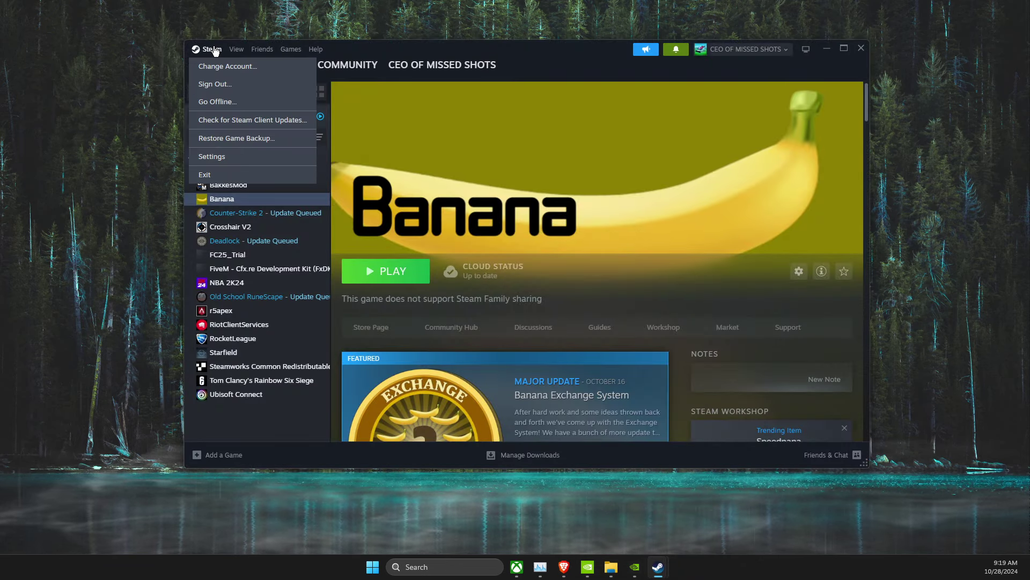
{"action": "mouse_move", "coordinate": [658, 567]}
{"action": "left_click", "coordinate": [703, 545]}
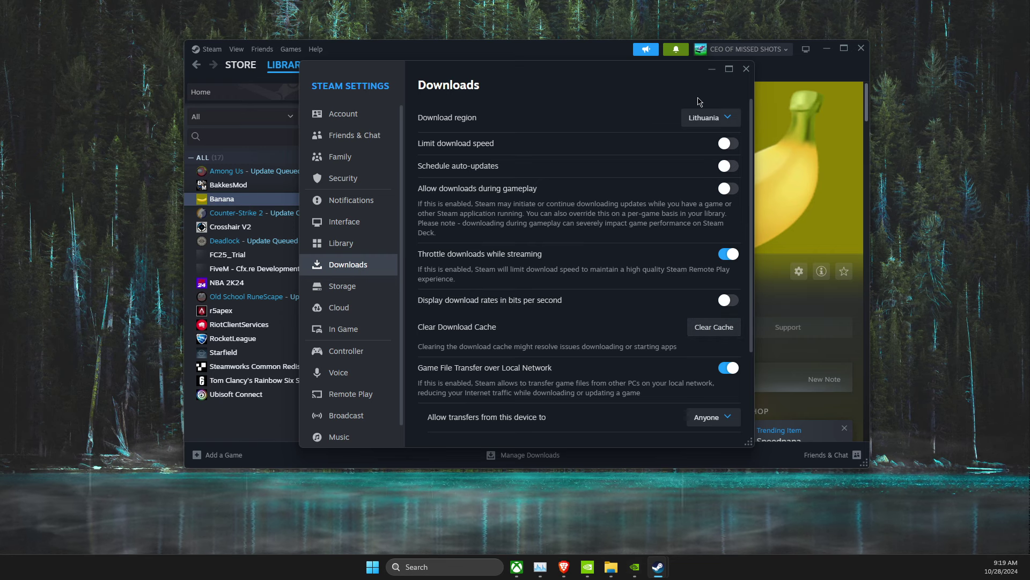
- Minimize both Steam windows and bring up the Xbox app on Game Pass
{"action": "left_click", "coordinate": [712, 69]}
{"action": "left_click", "coordinate": [827, 48]}
{"action": "left_click", "coordinate": [517, 567]}
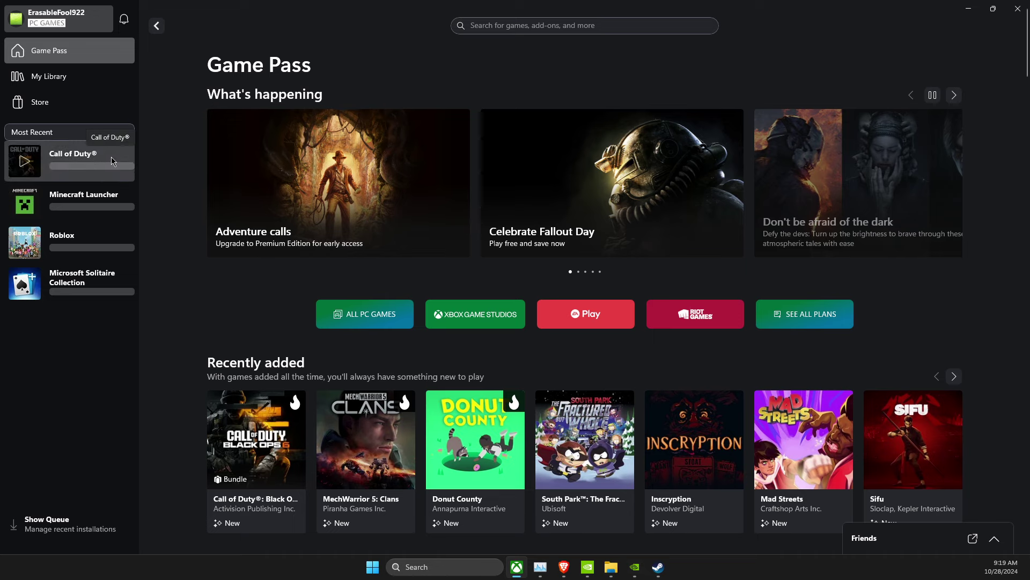
- Review Call of Duty's 202 GB advanced options, including Repair and Reset, under Installed apps, then close Settings
{"action": "left_click", "coordinate": [467, 567]}
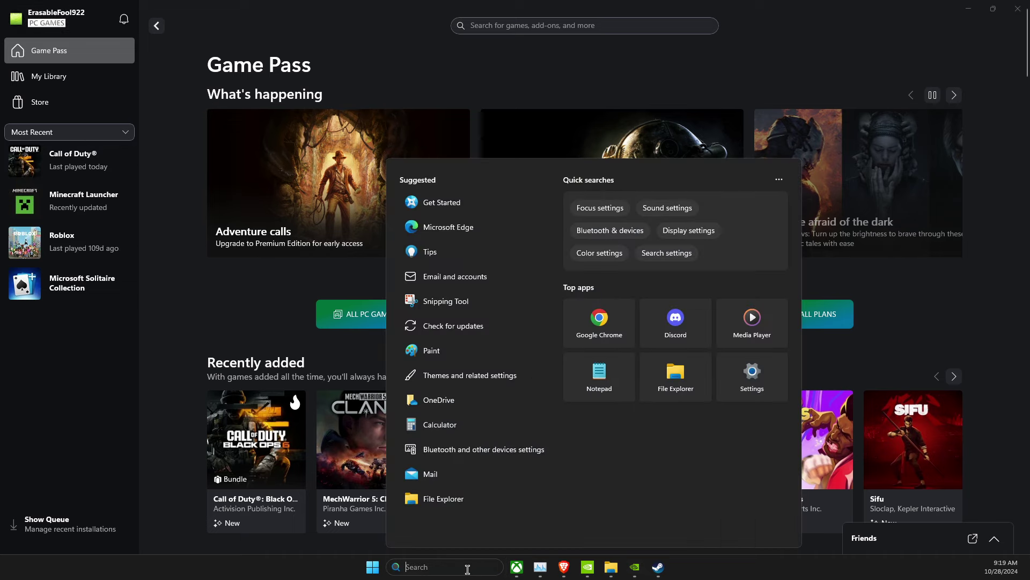
{"action": "type", "text": "installed apps"}
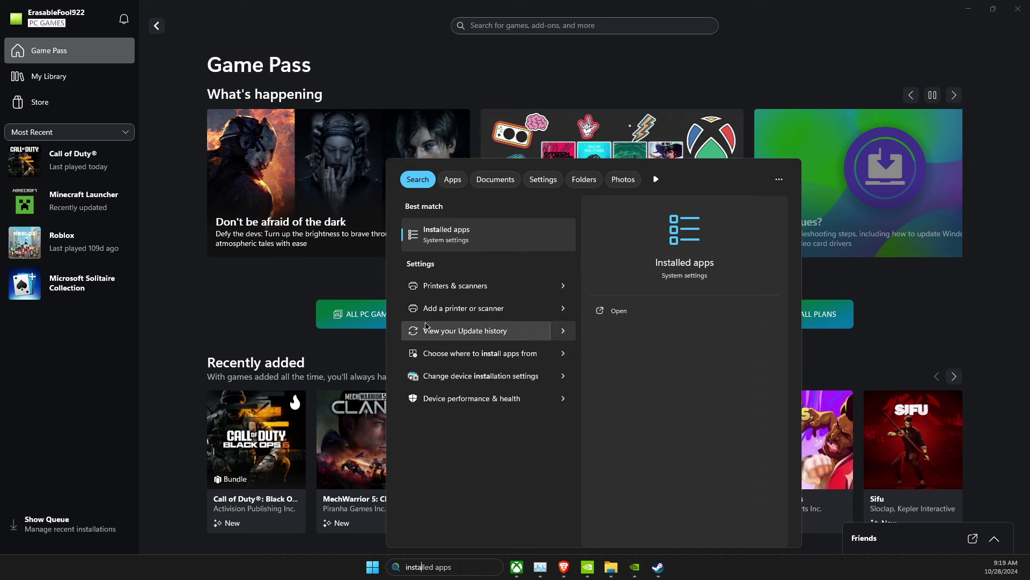
{"action": "left_click", "coordinate": [442, 236]}
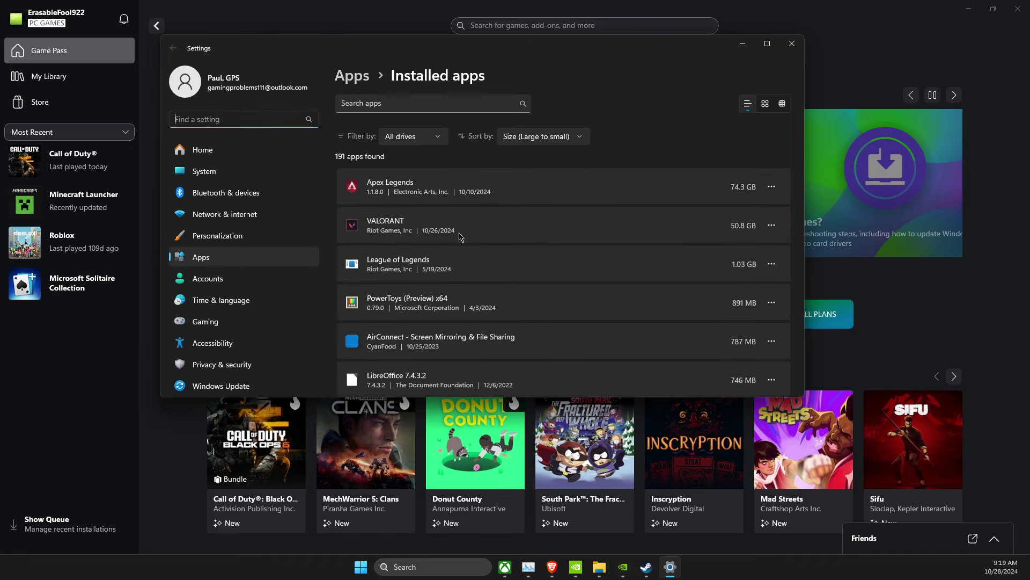
{"action": "left_click", "coordinate": [771, 187]}
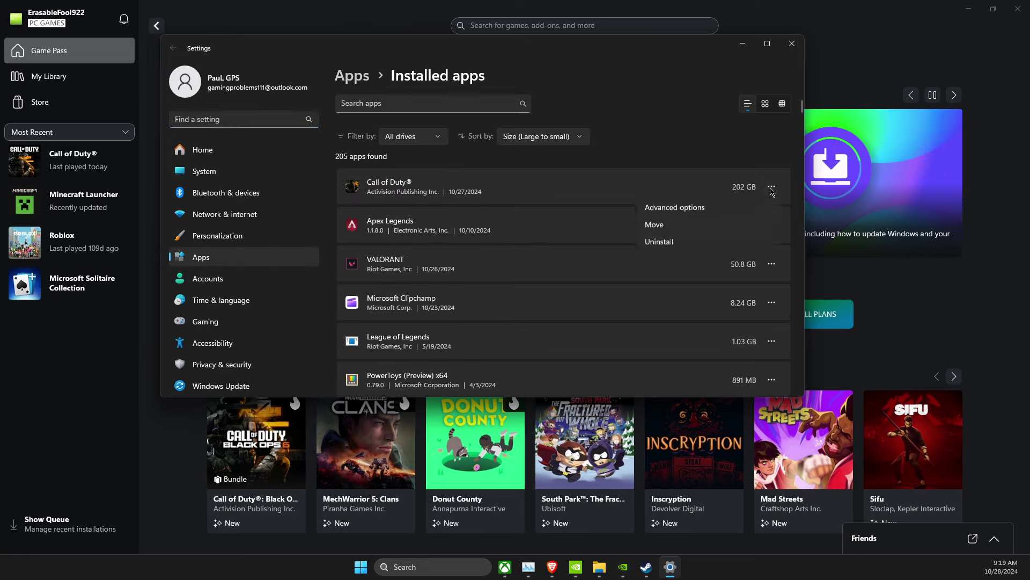
{"action": "left_click", "coordinate": [675, 211]}
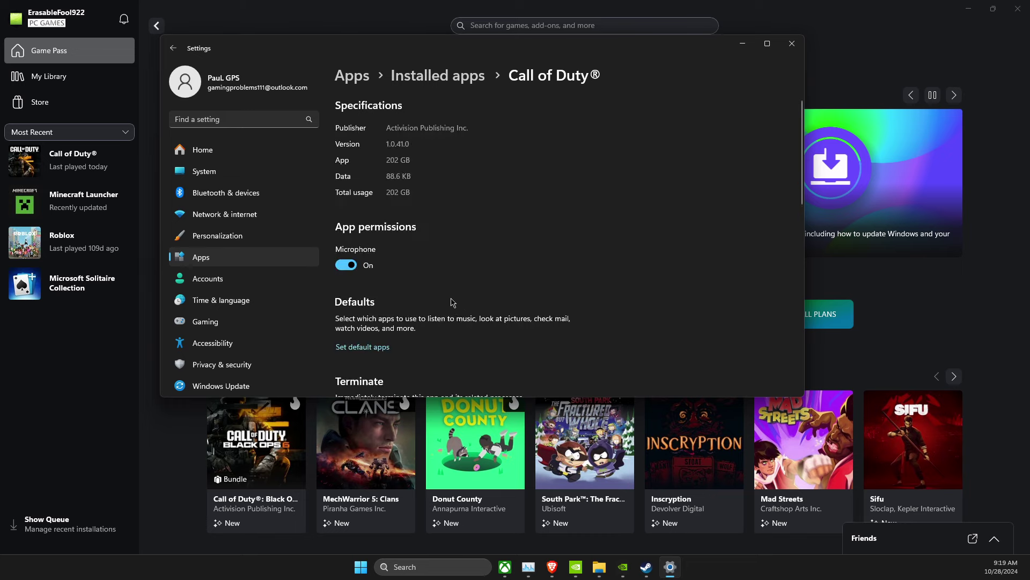
{"action": "scroll", "coordinate": [430, 257], "scroll_direction": "down", "scroll_amount": 7}
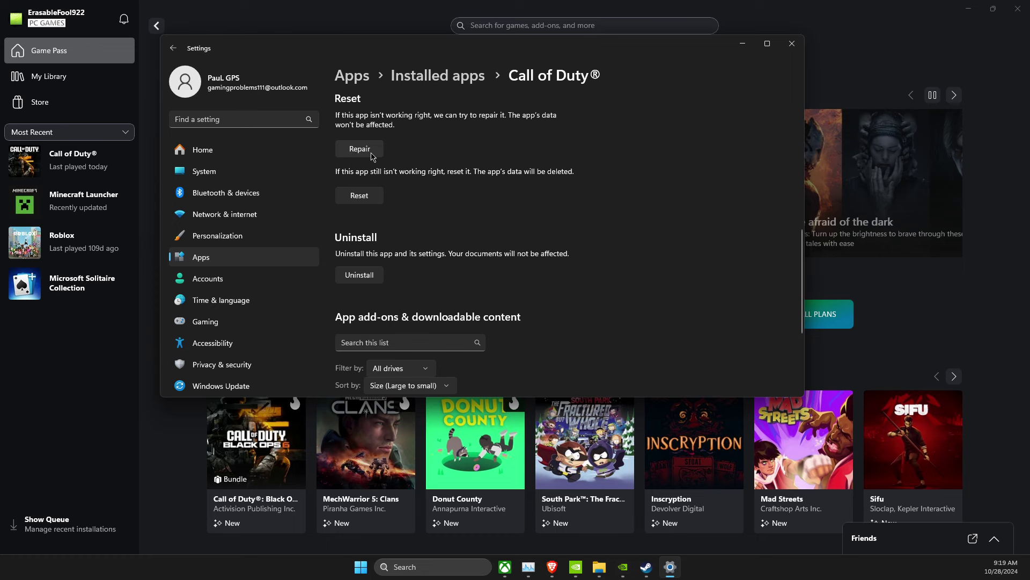
{"action": "left_click", "coordinate": [792, 44]}
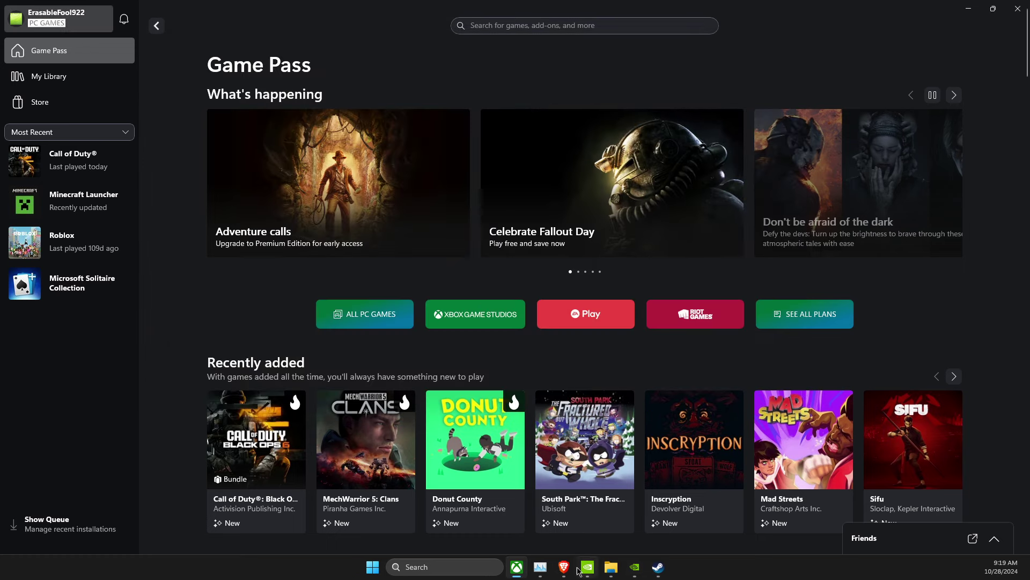
- Filter the Installed apps list for 'xbox'
{"action": "left_click", "coordinate": [427, 563]}
{"action": "type", "text": "installed apps"}
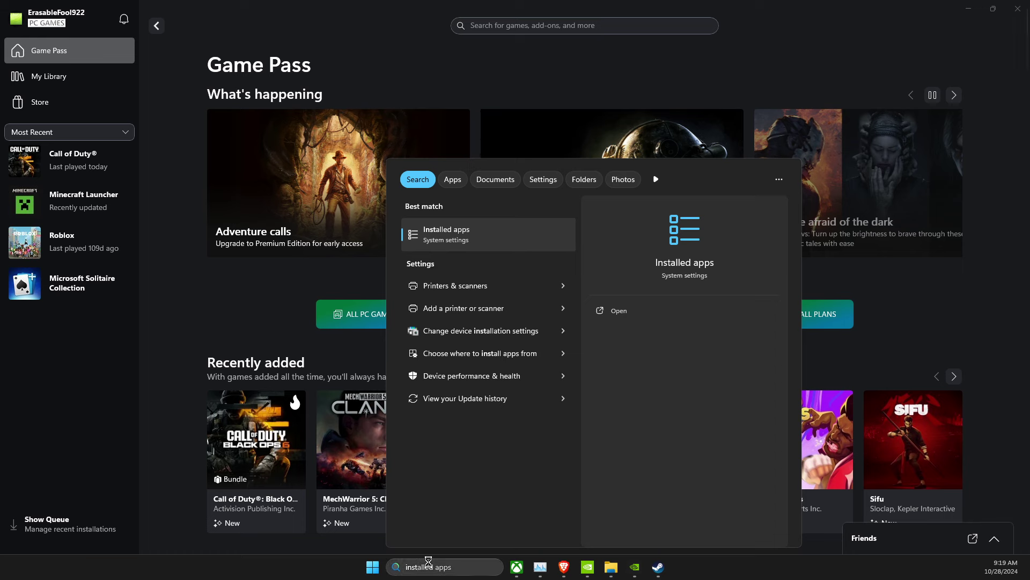
{"action": "key", "text": "Return"}
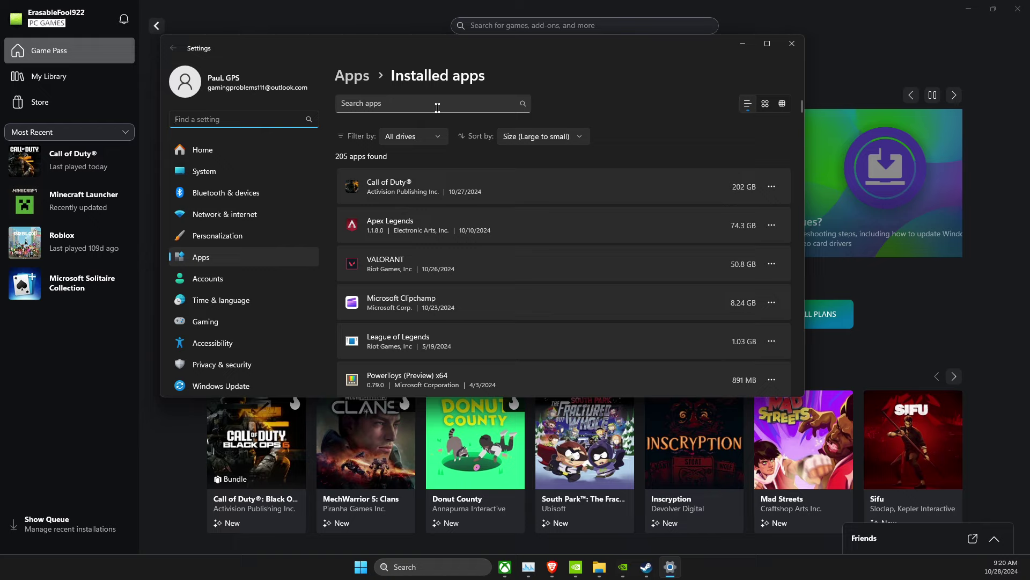
{"action": "left_click", "coordinate": [437, 108]}
{"action": "type", "text": "xbox"}
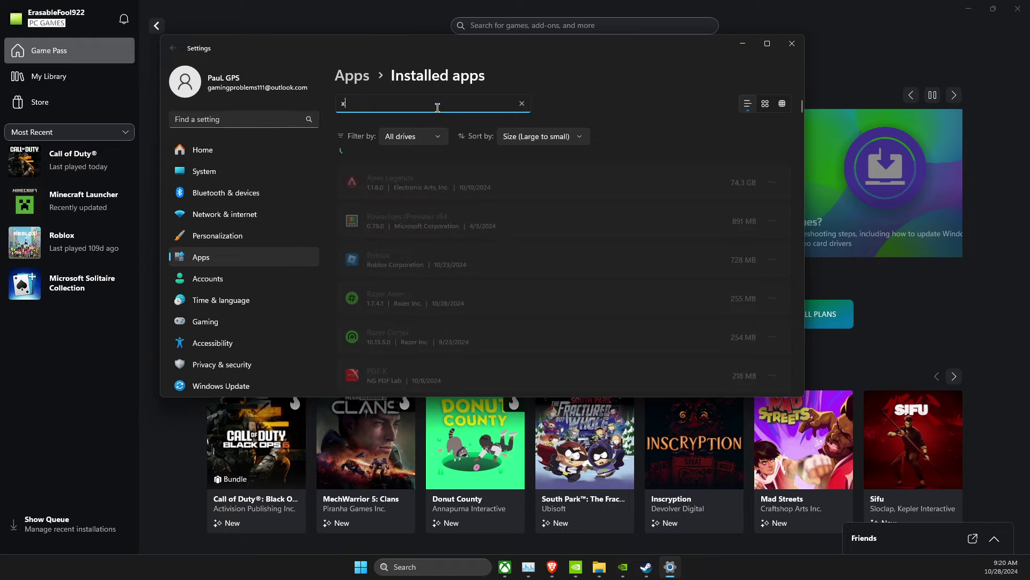
- Review the Xbox app's 58.6 MB advanced options, close Settings, and minimize the Xbox app
{"action": "left_click", "coordinate": [773, 187]}
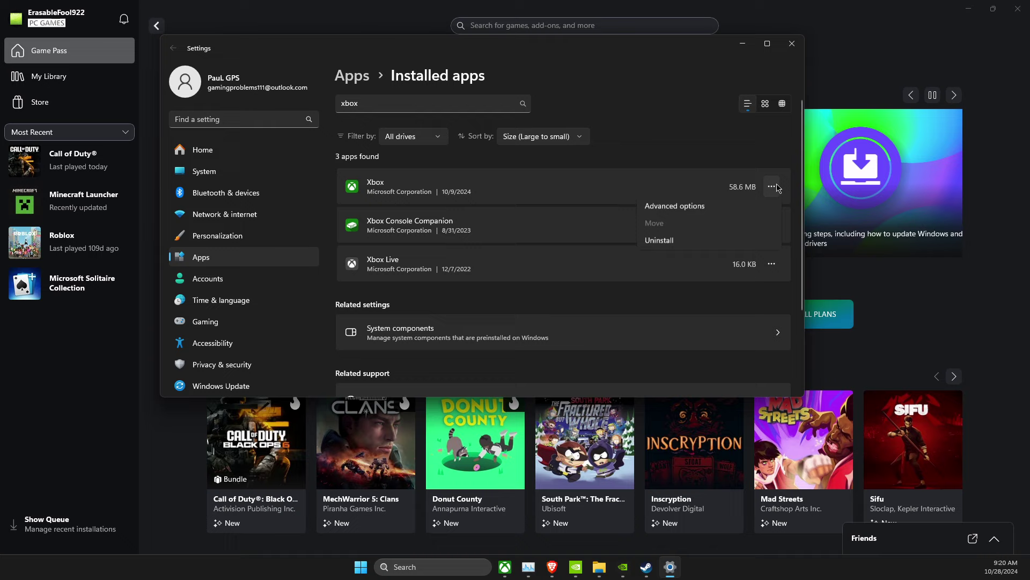
{"action": "left_click", "coordinate": [644, 217]}
{"action": "scroll", "coordinate": [408, 263], "scroll_direction": "down", "scroll_amount": 8}
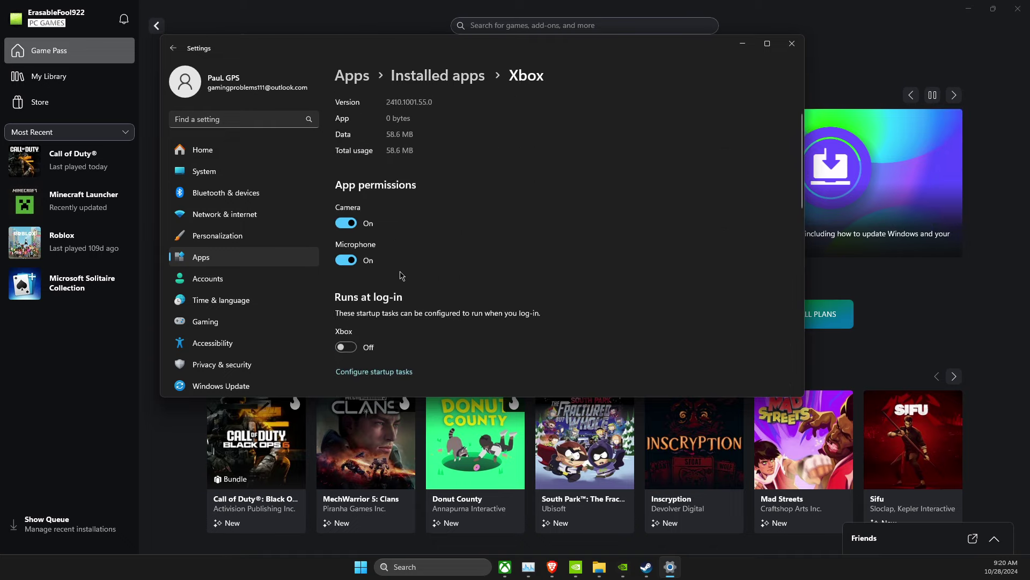
{"action": "scroll", "coordinate": [376, 277], "scroll_direction": "down", "scroll_amount": 1}
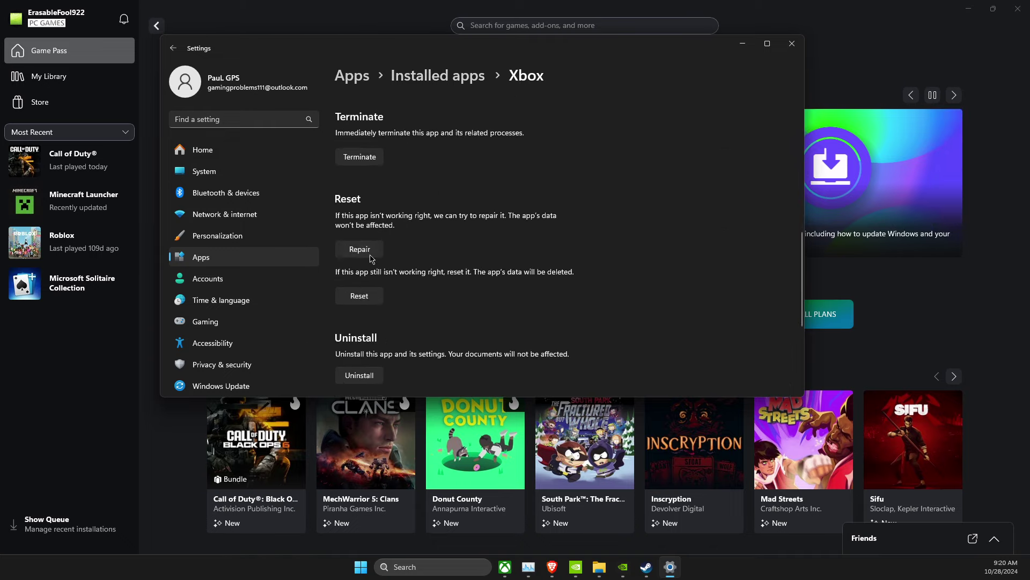
{"action": "left_click", "coordinate": [792, 44]}
{"action": "left_click", "coordinate": [974, 4]}
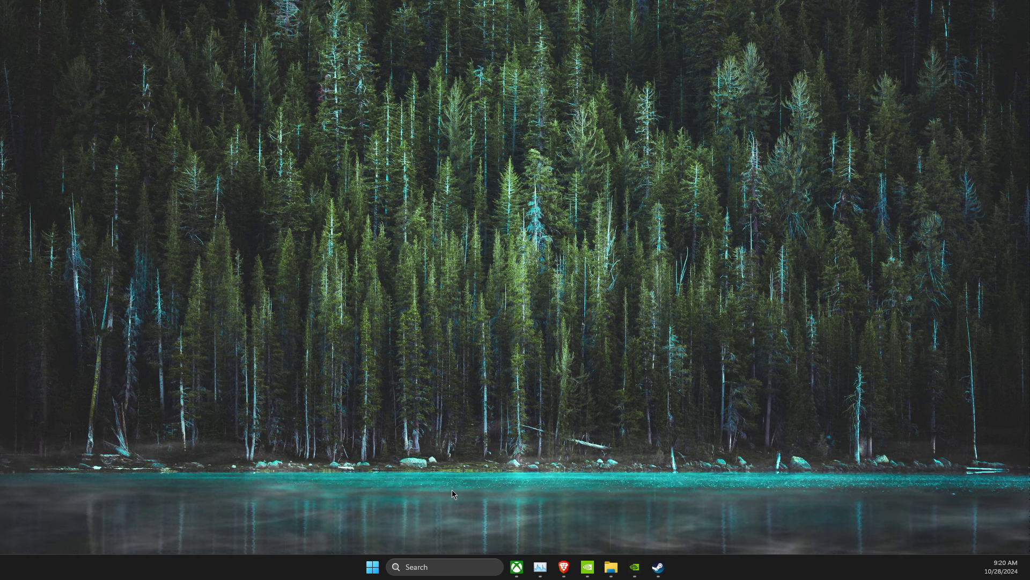
- Reach Storage settings via a 'steamora' search, then return to the System page
{"action": "left_click", "coordinate": [430, 567]}
{"action": "type", "text": "steam"}
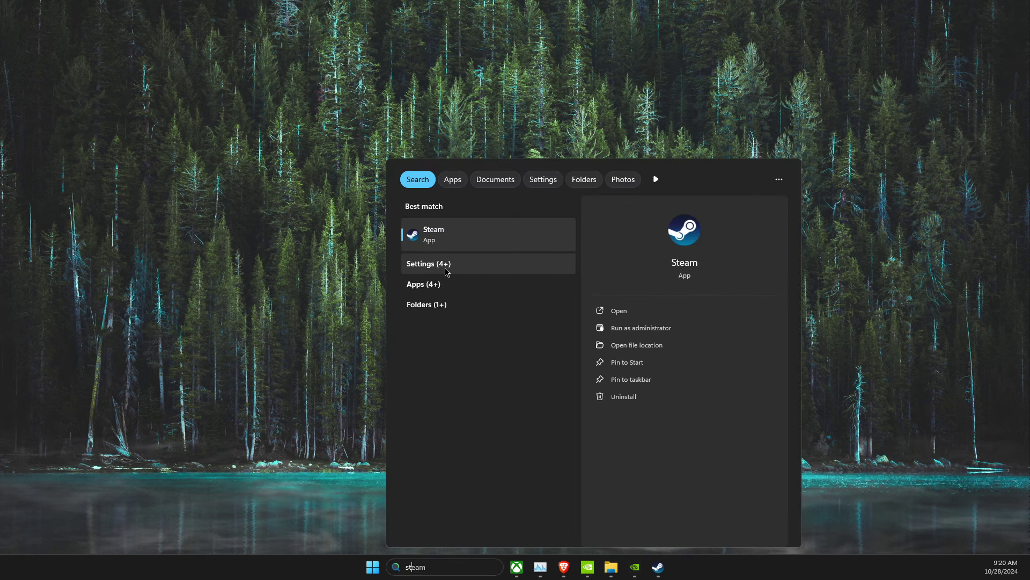
{"action": "type", "text": "orage settings"}
{"action": "left_click", "coordinate": [463, 239]}
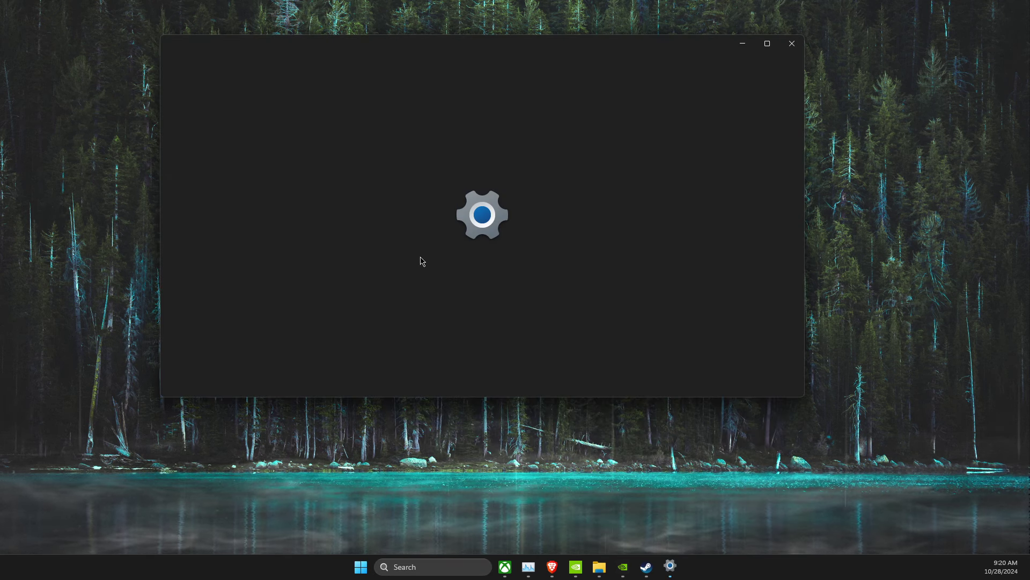
{"action": "left_click", "coordinate": [358, 75]}
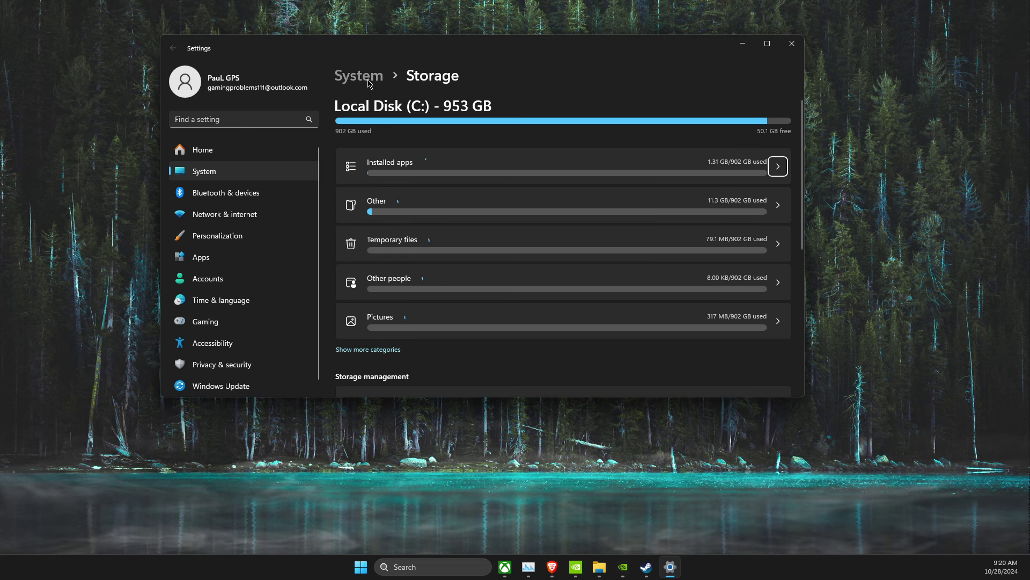
- Tick Recycle Bin under Storage's Temporary files (7.32 GB selected), then close Settings
{"action": "left_click", "coordinate": [213, 119]}
{"action": "type", "text": "stora"}
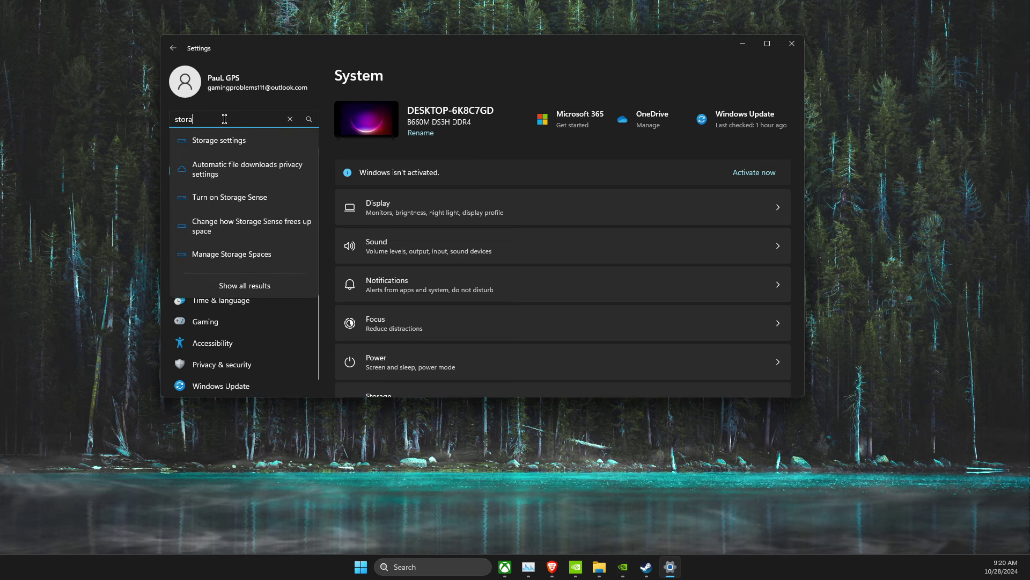
{"action": "left_click", "coordinate": [255, 143]}
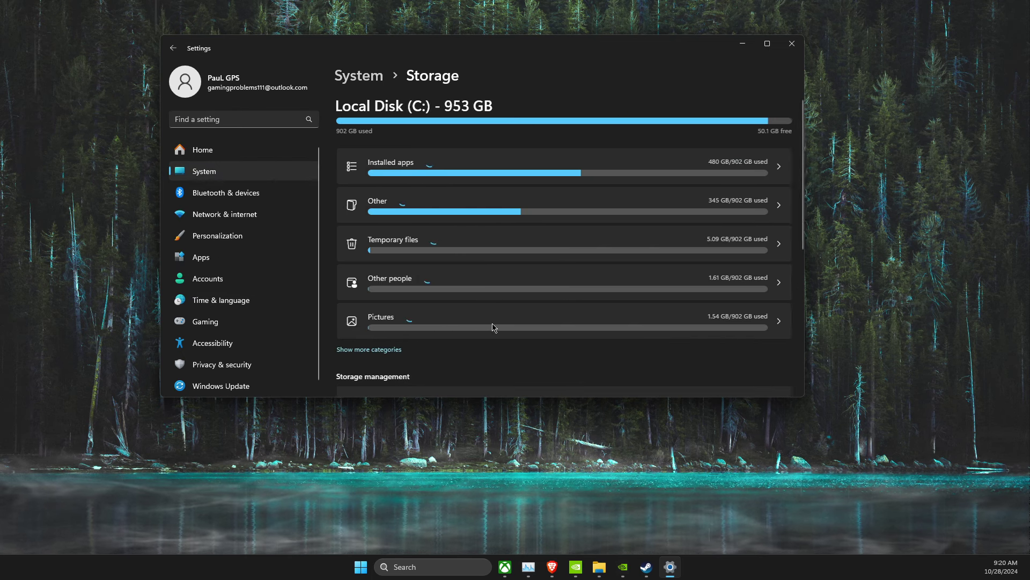
{"action": "left_click", "coordinate": [361, 245]}
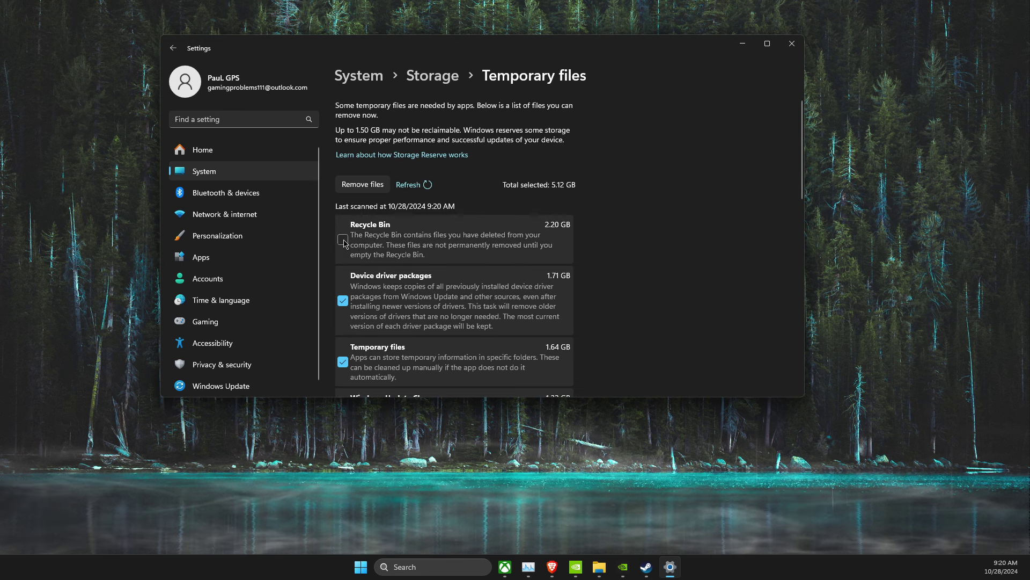
{"action": "left_click", "coordinate": [343, 240]}
{"action": "scroll", "coordinate": [480, 265], "scroll_direction": "down", "scroll_amount": 10}
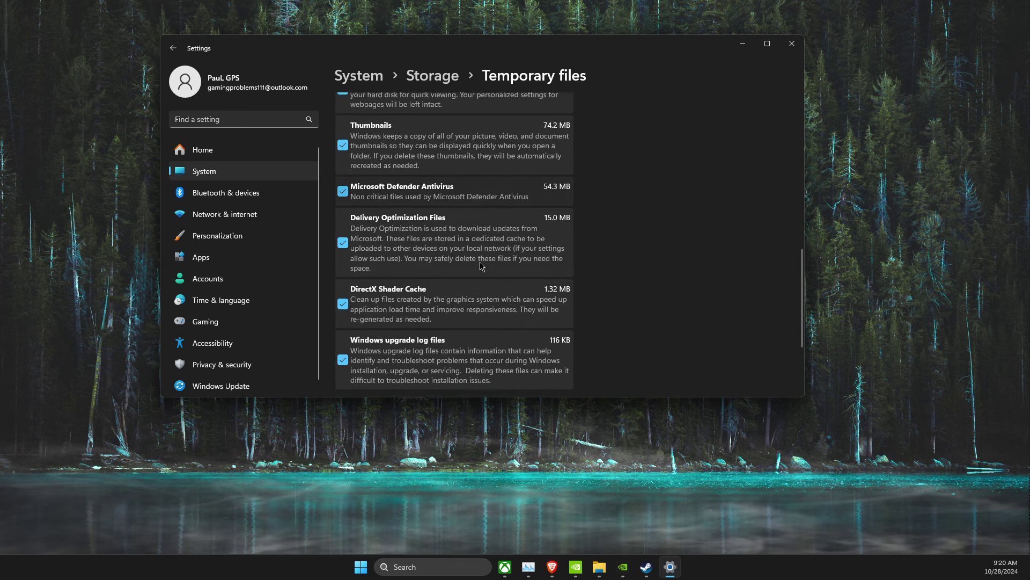
{"action": "scroll", "coordinate": [481, 266], "scroll_direction": "down", "scroll_amount": 3}
{"action": "scroll", "coordinate": [798, 87], "scroll_direction": "up", "scroll_amount": 8}
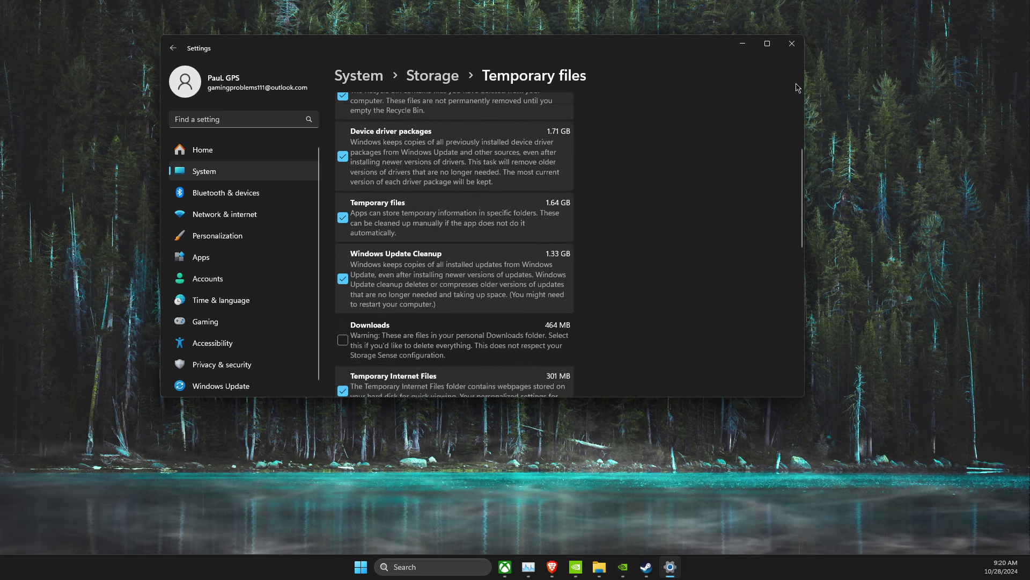
{"action": "scroll", "coordinate": [798, 88], "scroll_direction": "up", "scroll_amount": 2}
{"action": "left_click", "coordinate": [791, 43]}
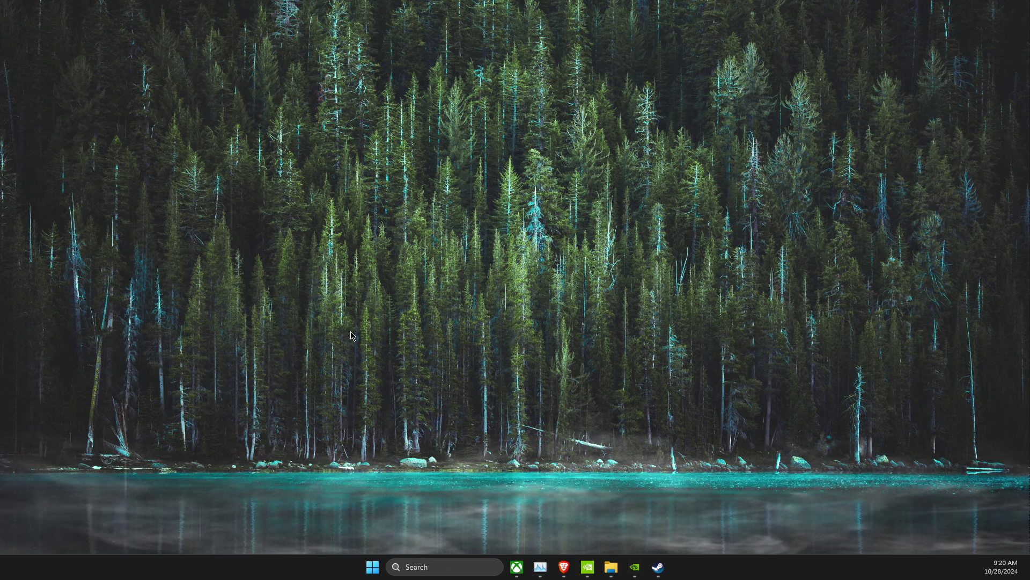
- Open Default graphics settings, showing GPU scheduling and windowed-game optimizations both On
{"action": "left_click", "coordinate": [429, 572]}
{"action": "type", "text": "graphics settings"}
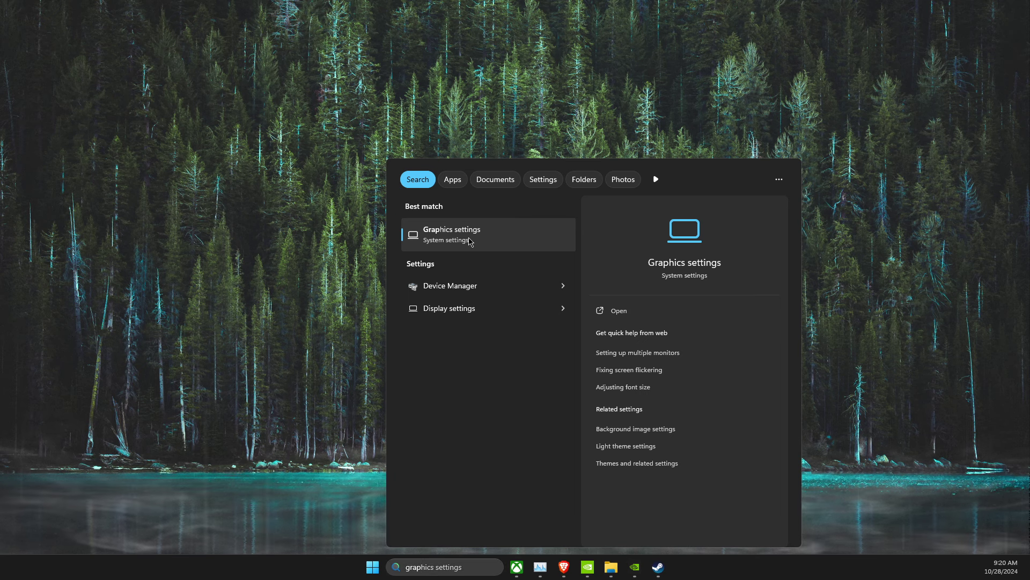
{"action": "left_click", "coordinate": [469, 242]}
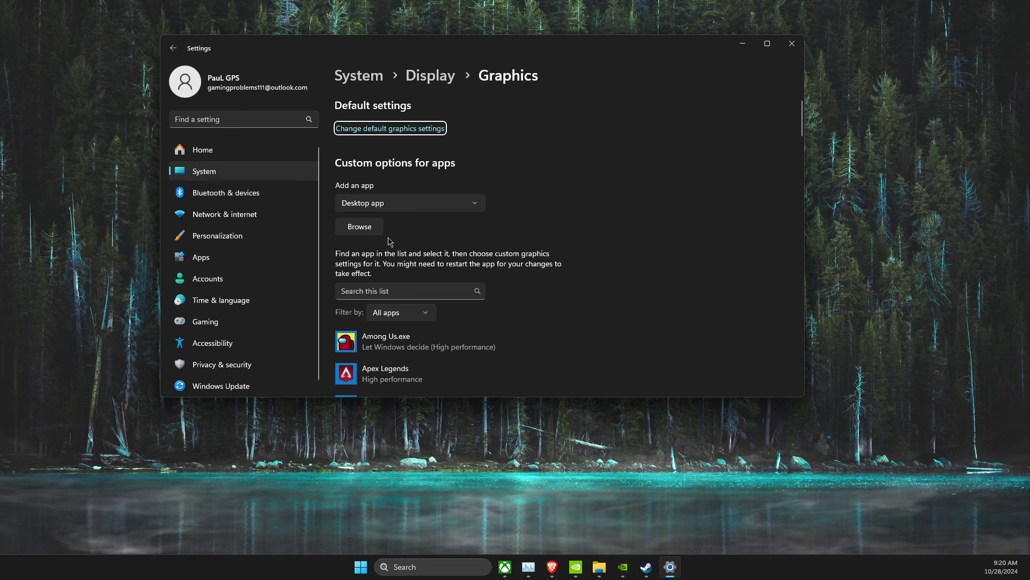
{"action": "left_click", "coordinate": [363, 131]}
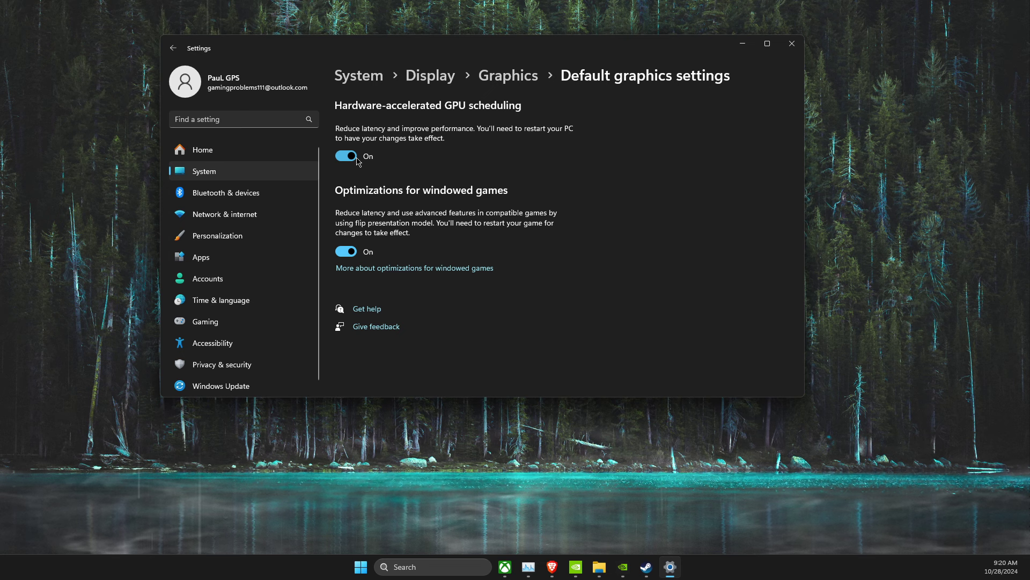
- Return to the Graphics page and scroll the app list down to cod.exe
{"action": "left_click", "coordinate": [173, 47]}
{"action": "scroll", "coordinate": [463, 245], "scroll_direction": "down", "scroll_amount": 3}
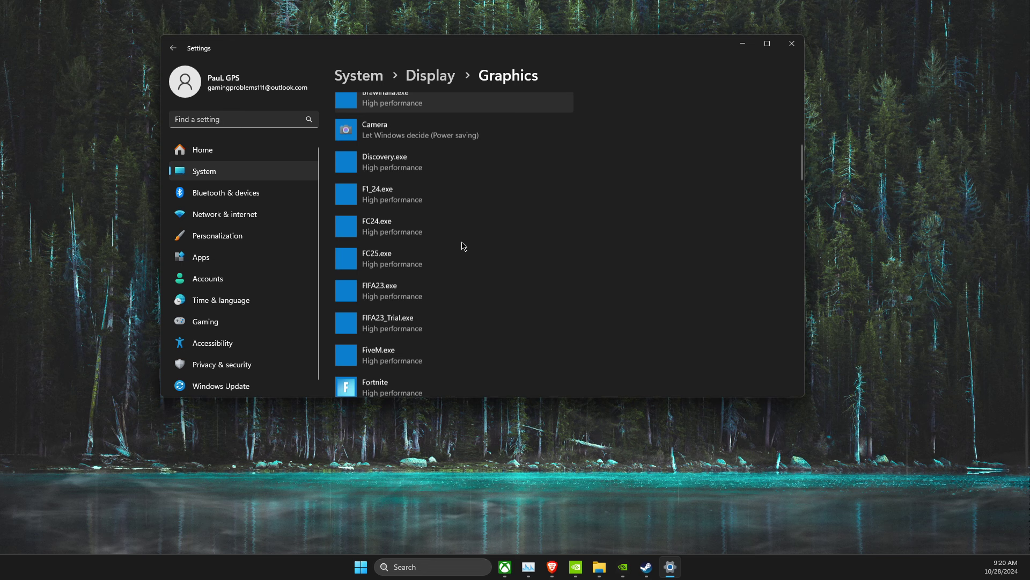
{"action": "scroll", "coordinate": [463, 246], "scroll_direction": "down", "scroll_amount": 5}
{"action": "scroll", "coordinate": [464, 245], "scroll_direction": "up", "scroll_amount": 5}
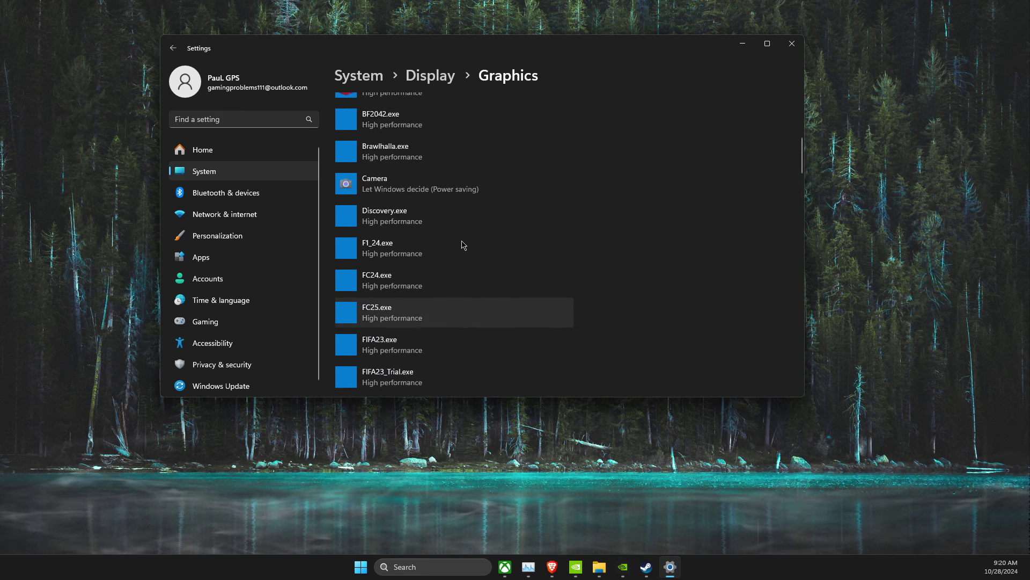
{"action": "scroll", "coordinate": [464, 245], "scroll_direction": "up", "scroll_amount": 3}
{"action": "scroll", "coordinate": [464, 245], "scroll_direction": "down", "scroll_amount": 5}
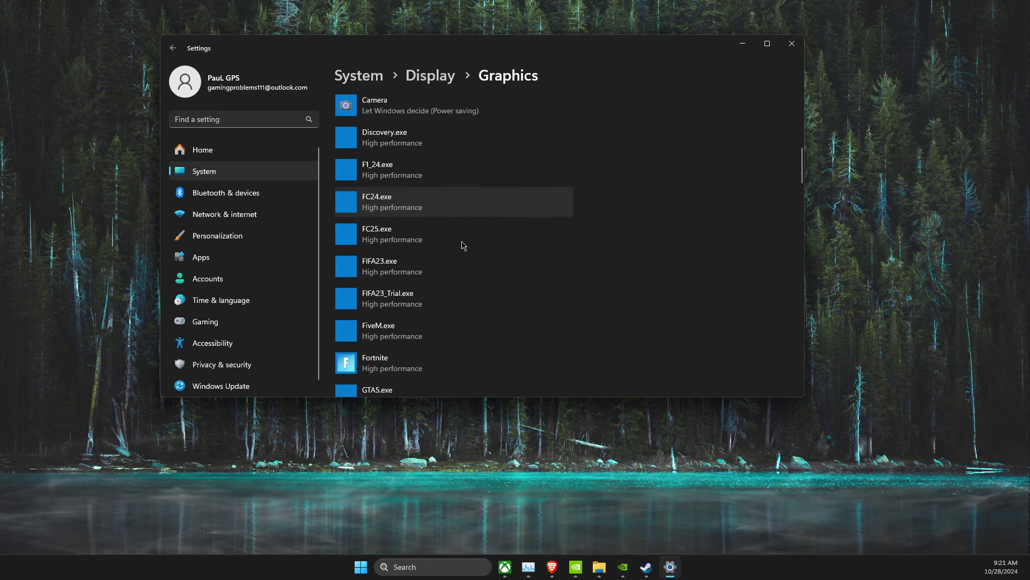
{"action": "scroll", "coordinate": [464, 246], "scroll_direction": "down", "scroll_amount": 8}
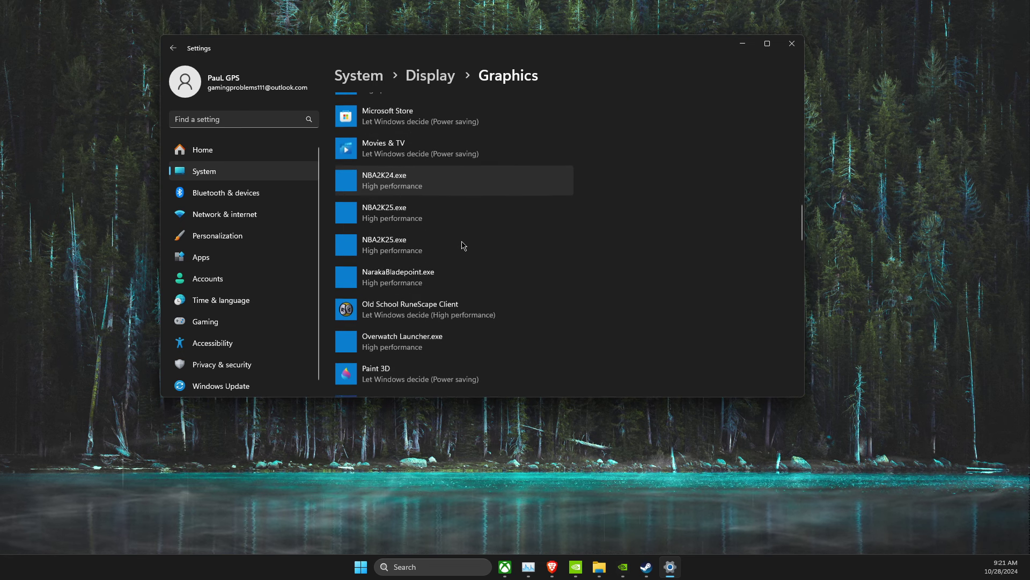
{"action": "scroll", "coordinate": [464, 246], "scroll_direction": "down", "scroll_amount": 5}
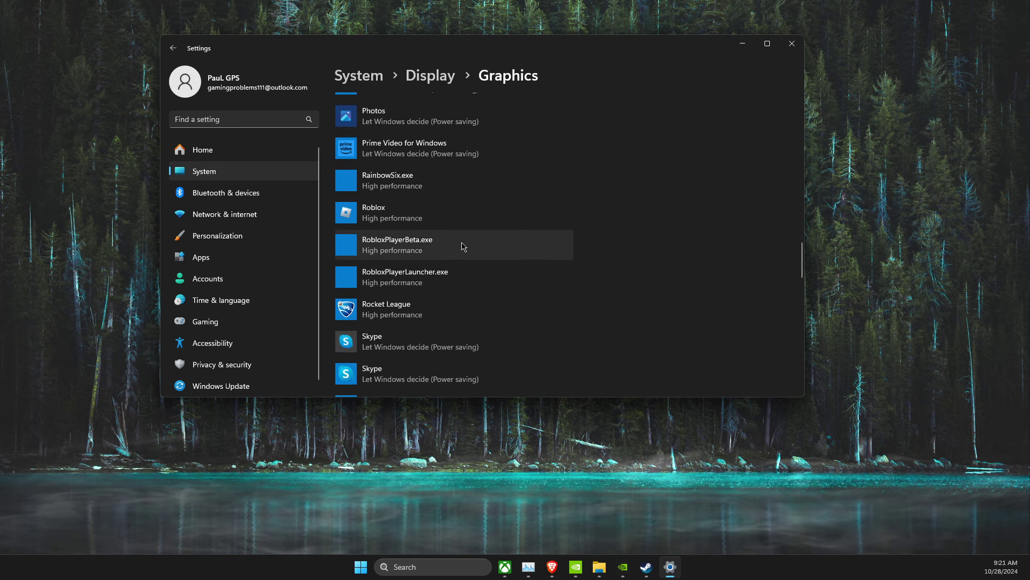
{"action": "scroll", "coordinate": [463, 246], "scroll_direction": "down", "scroll_amount": 6}
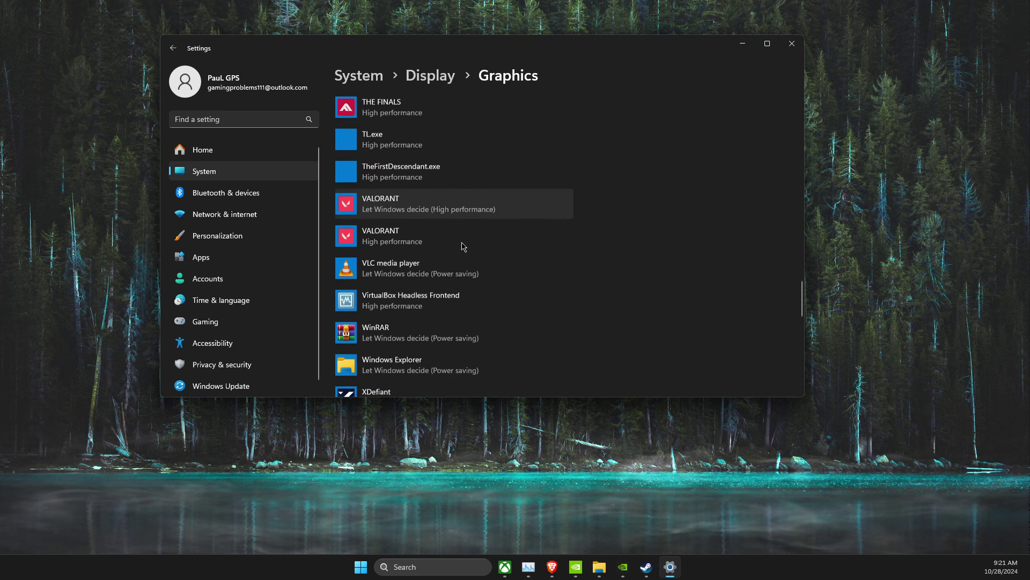
{"action": "scroll", "coordinate": [464, 245], "scroll_direction": "down", "scroll_amount": 3}
- Confirm cod.exe stays on High performance, then minimize NVIDIA Control Panel
{"action": "left_click", "coordinate": [347, 272]}
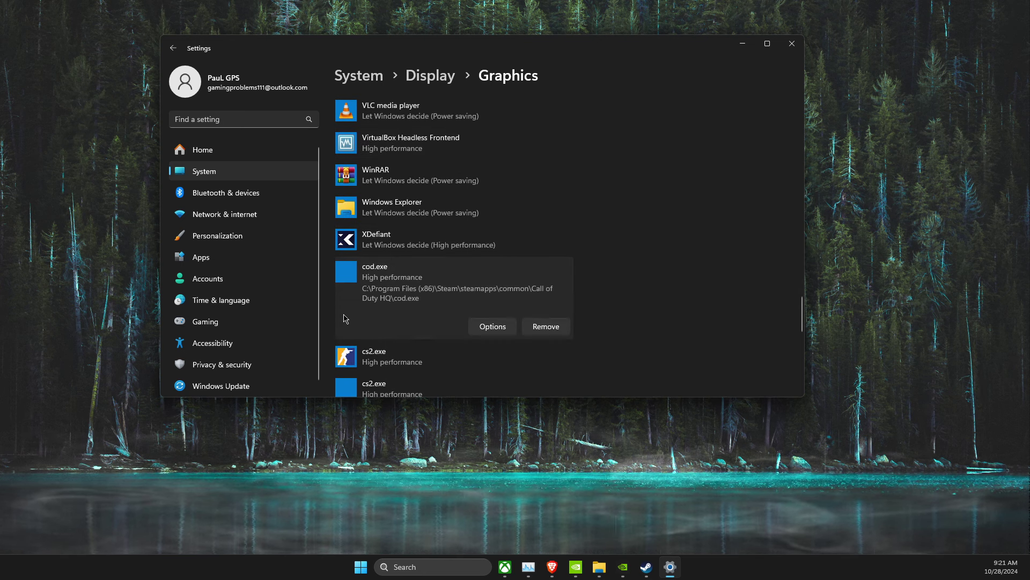
{"action": "left_click", "coordinate": [489, 329]}
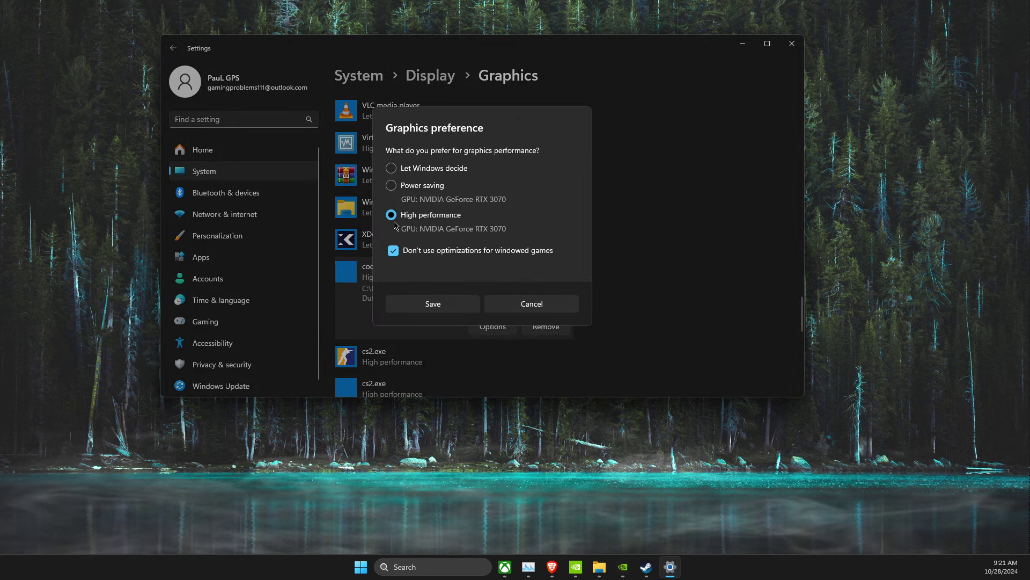
{"action": "left_click", "coordinate": [543, 305]}
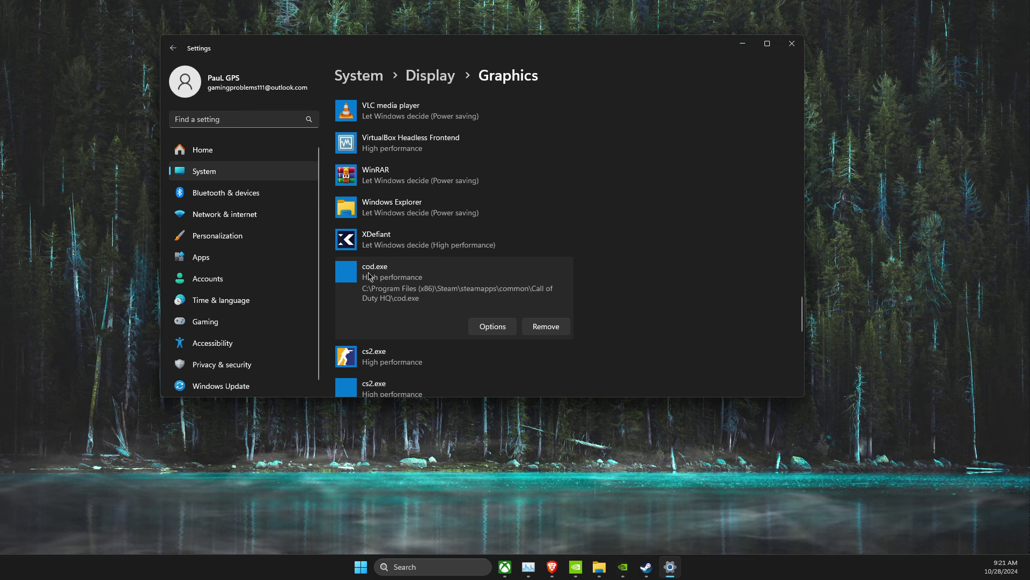
{"action": "left_click", "coordinate": [577, 569]}
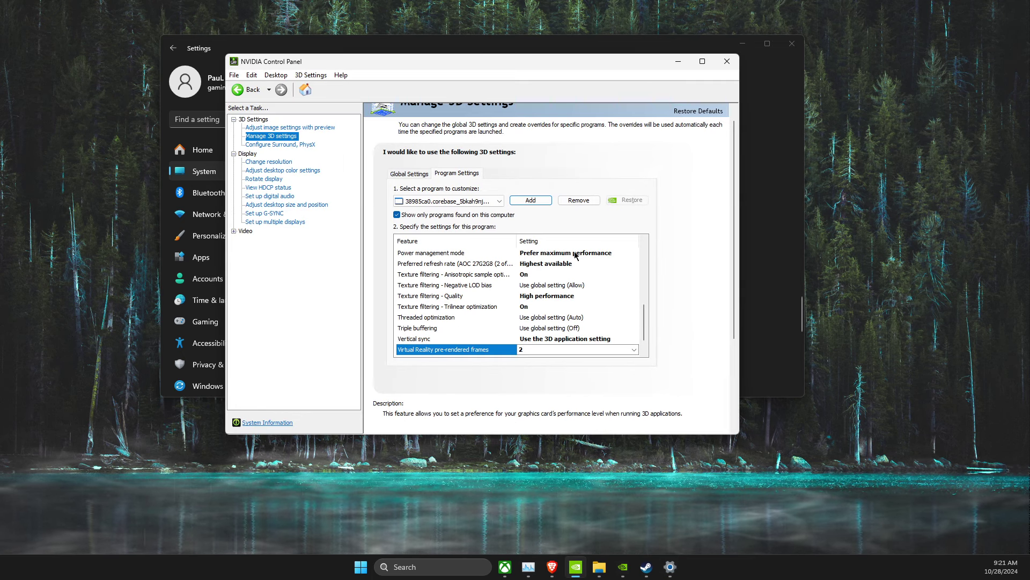
{"action": "left_click", "coordinate": [676, 62]}
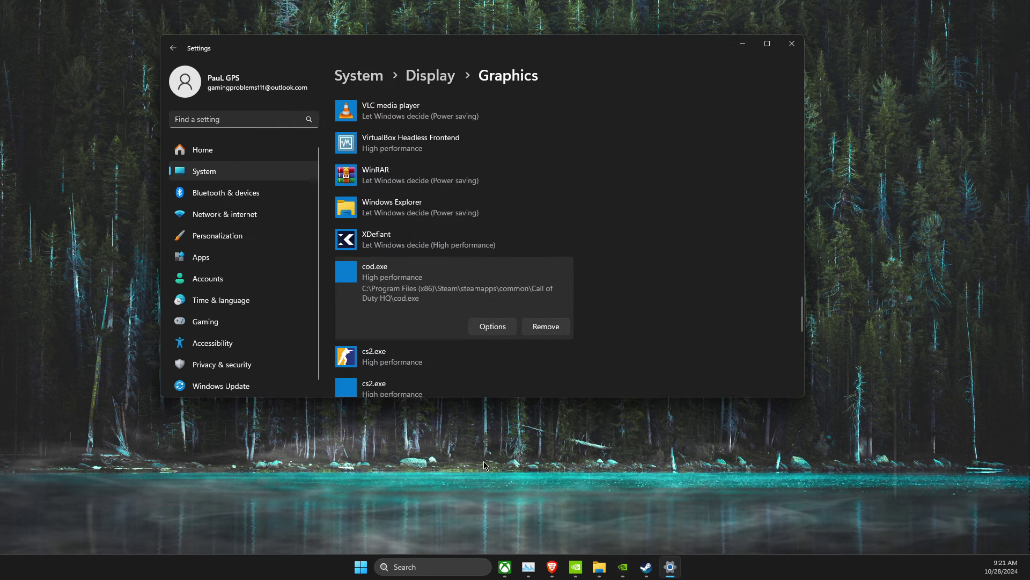
- Open the Banana game's install folder from its Steam properties' Installed Files page
{"action": "mouse_move", "coordinate": [647, 566]}
{"action": "left_click", "coordinate": [602, 528]}
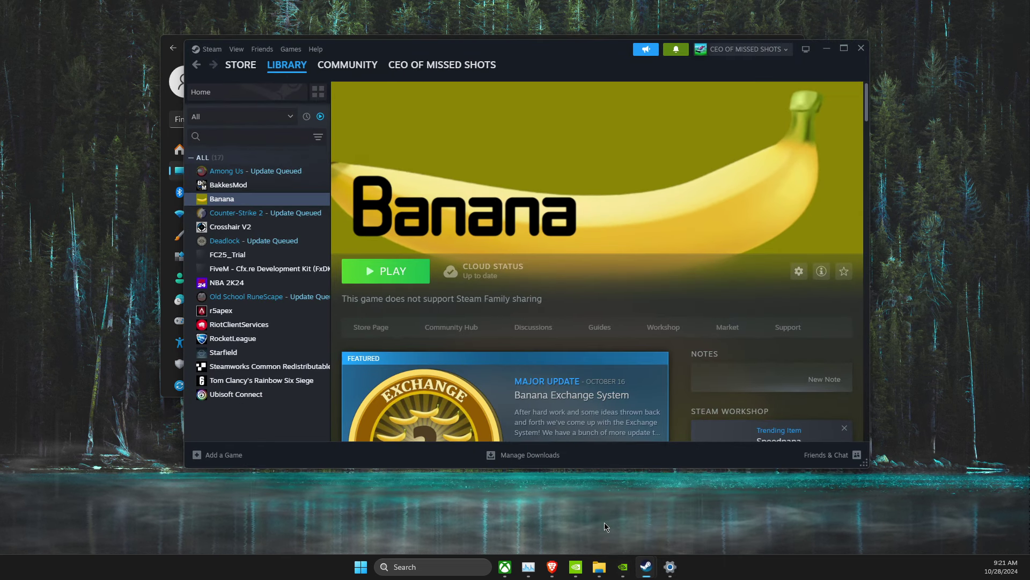
{"action": "right_click", "coordinate": [236, 199]}
{"action": "left_click", "coordinate": [269, 290]}
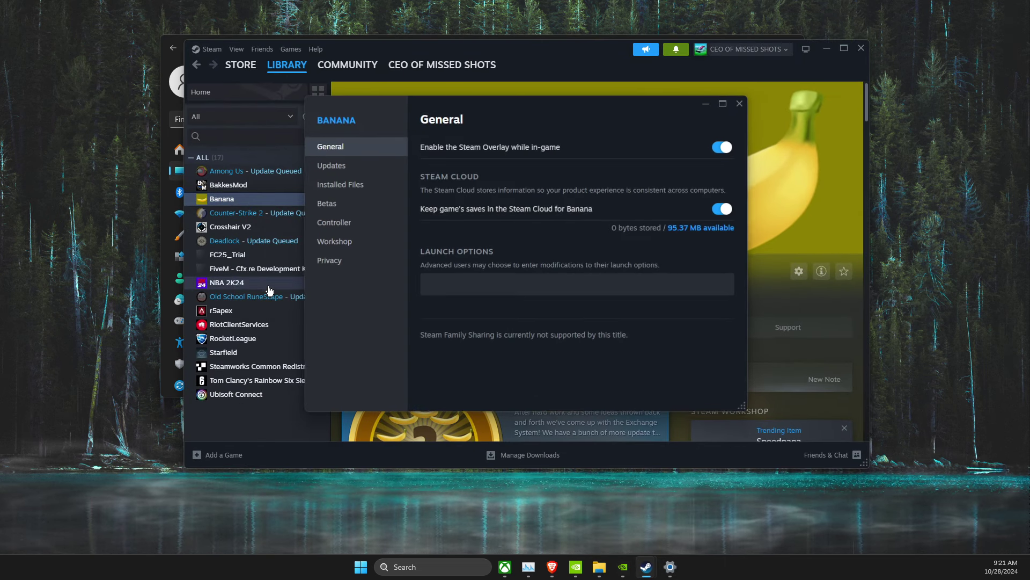
{"action": "left_click", "coordinate": [344, 185]}
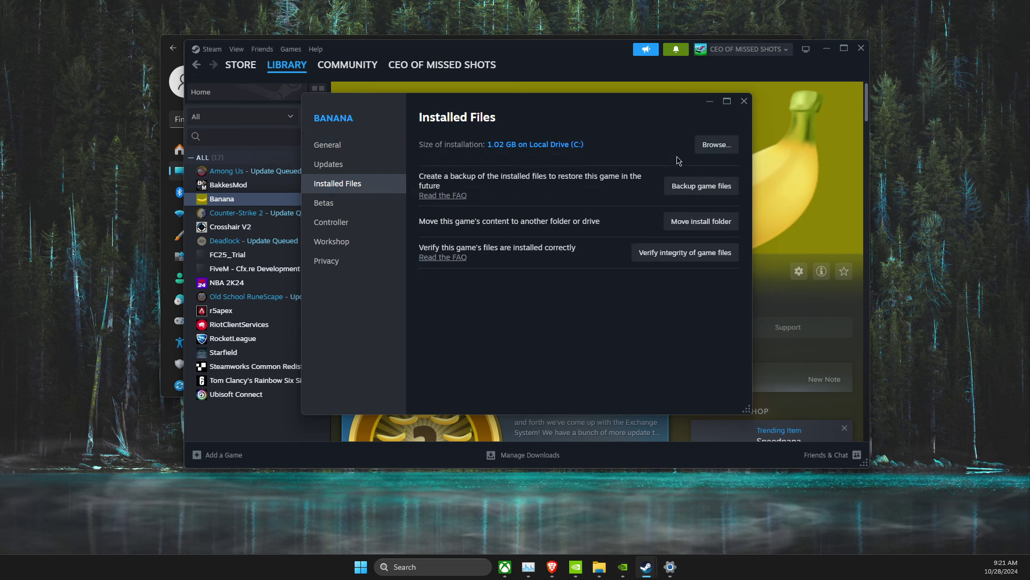
{"action": "left_click", "coordinate": [717, 144]}
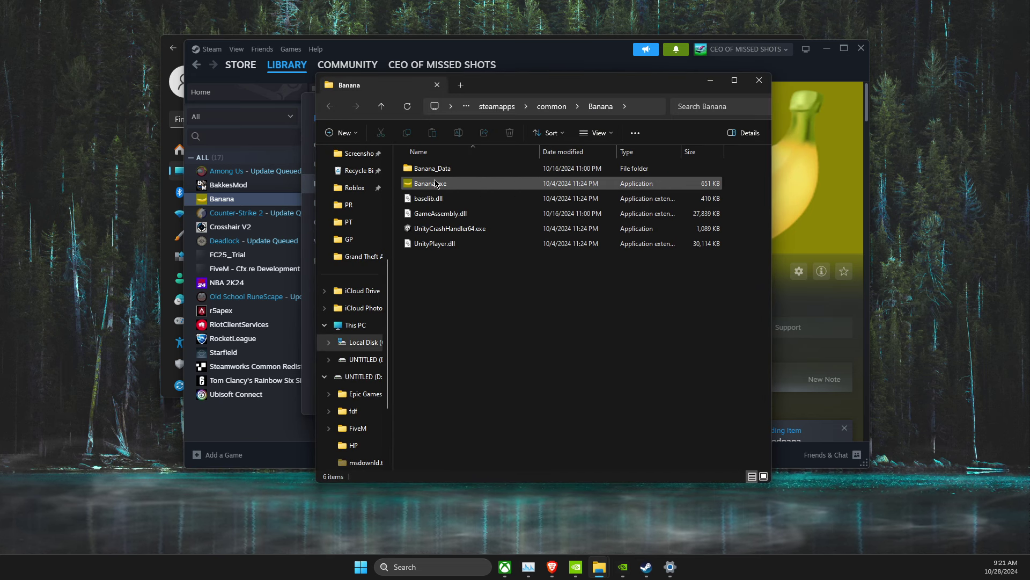
- Copy the Banana folder path, close Explorer, and return to Windows Graphics settings
{"action": "left_click", "coordinate": [647, 107]}
{"action": "key", "text": "ctrl+c"}
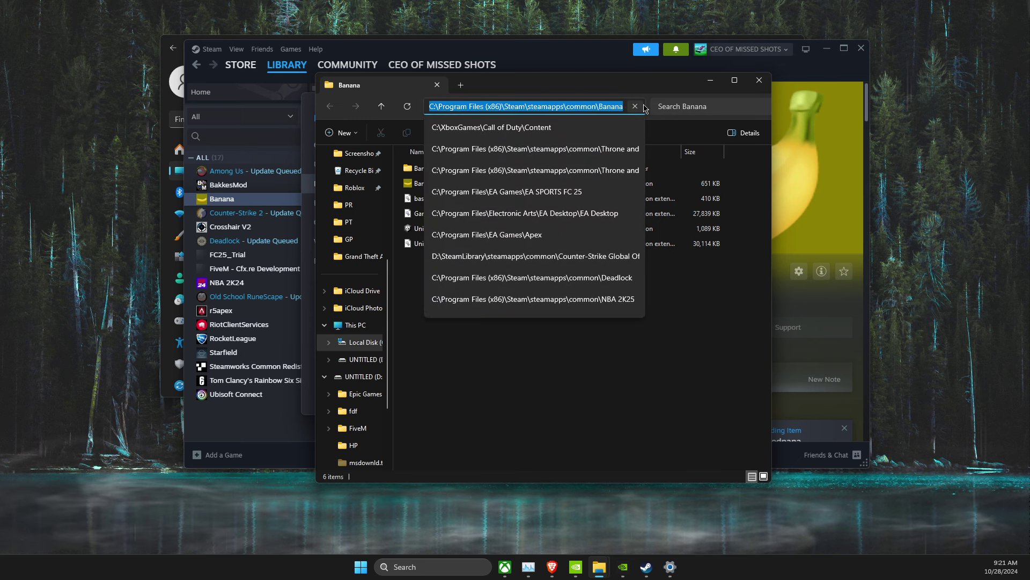
{"action": "left_click", "coordinate": [759, 80]}
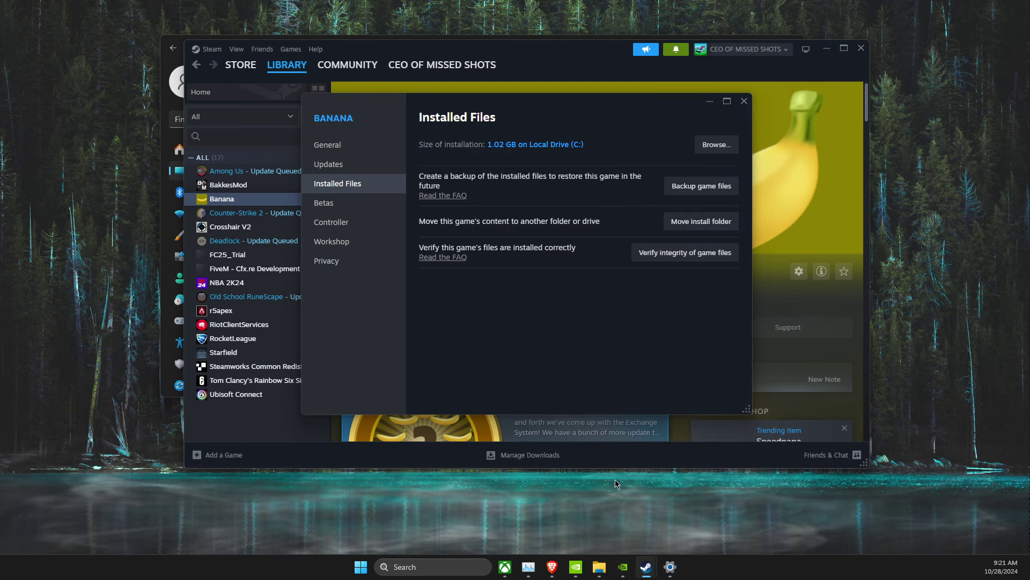
{"action": "left_click", "coordinate": [671, 567]}
- Add Banana.exe to the Graphics app list by browsing to the pasted Banana folder path
{"action": "scroll", "coordinate": [428, 214], "scroll_direction": "up", "scroll_amount": 15}
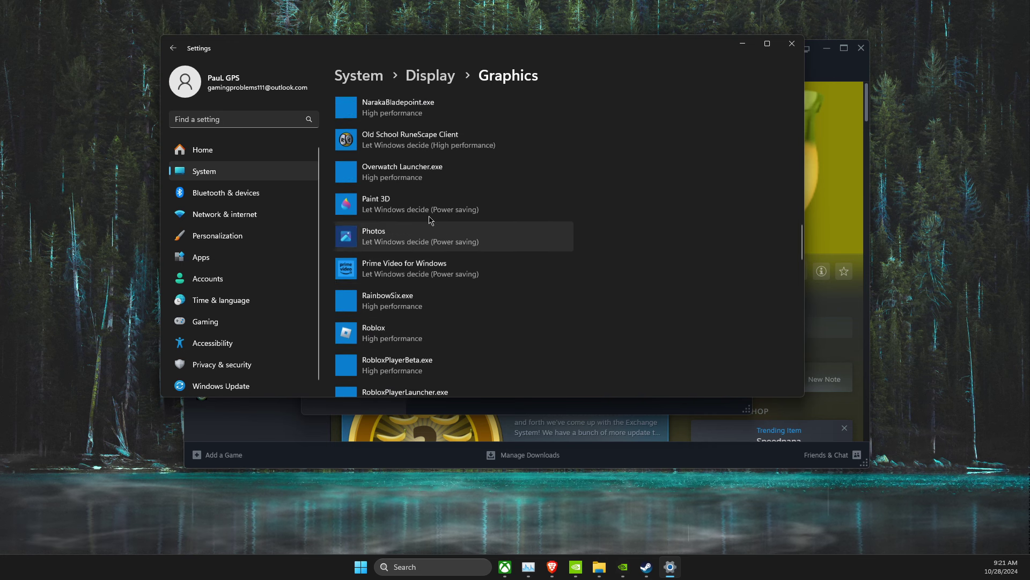
{"action": "scroll", "coordinate": [413, 214], "scroll_direction": "up", "scroll_amount": 5}
{"action": "left_click", "coordinate": [372, 227]}
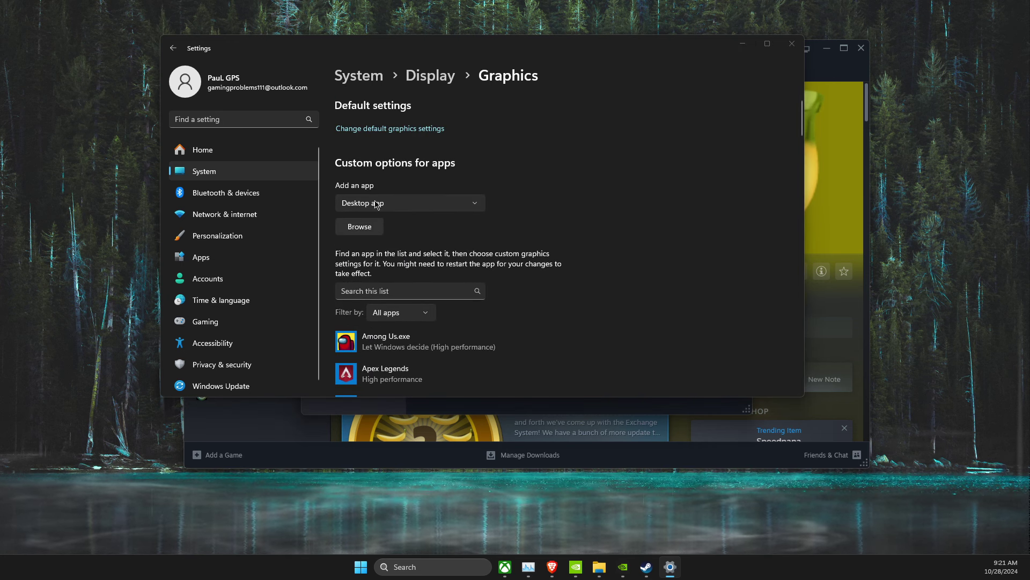
{"action": "left_click", "coordinate": [403, 65]}
{"action": "key", "text": "ctrl+v"}
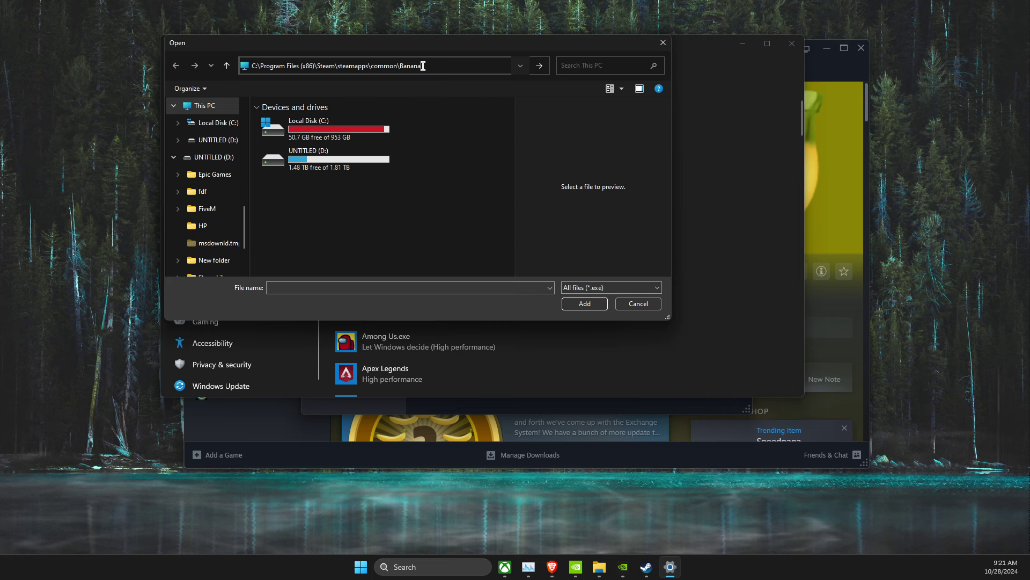
{"action": "key", "text": "Return"}
{"action": "left_click", "coordinate": [430, 135]}
{"action": "left_click", "coordinate": [584, 303]}
- Set Banana.exe's graphics preference to High performance, save, and close Windows Settings
{"action": "scroll", "coordinate": [537, 322], "scroll_direction": "down", "scroll_amount": 3}
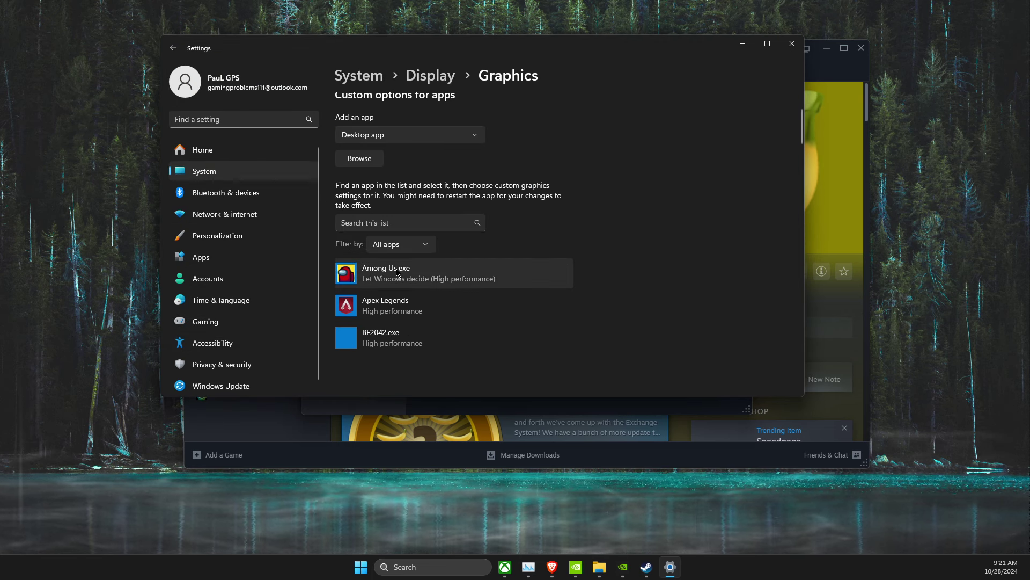
{"action": "left_click", "coordinate": [492, 379]}
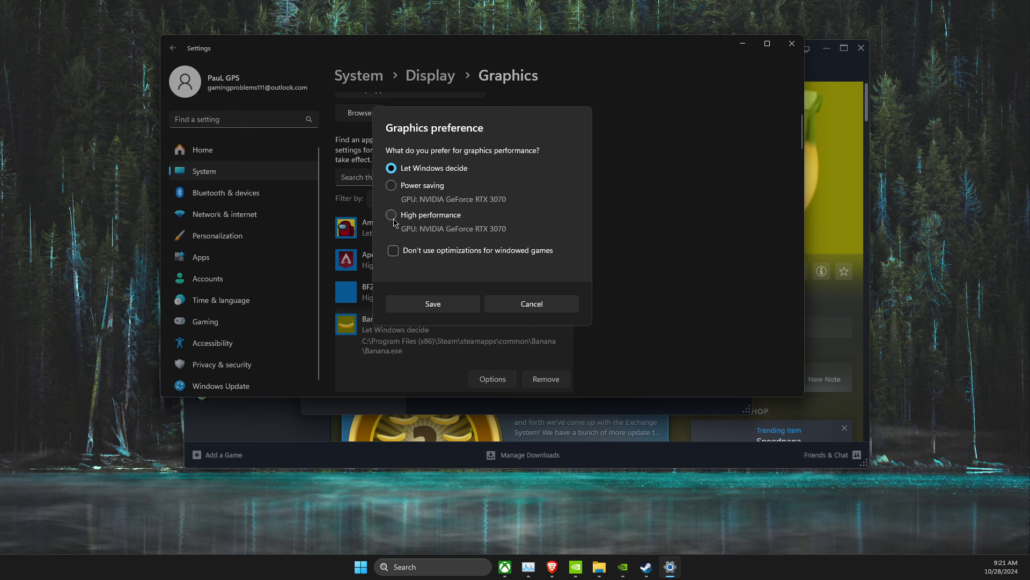
{"action": "left_click", "coordinate": [448, 310]}
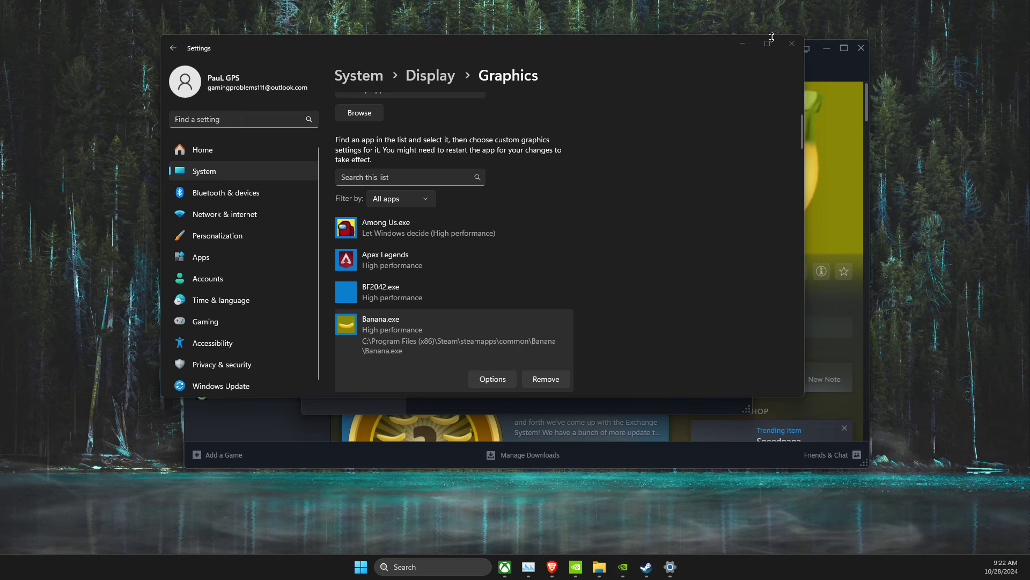
{"action": "left_click", "coordinate": [790, 44]}
- Close Banana's Steam properties, minimize Steam, and reach Power Options through an 'edit' search
{"action": "left_click", "coordinate": [741, 101]}
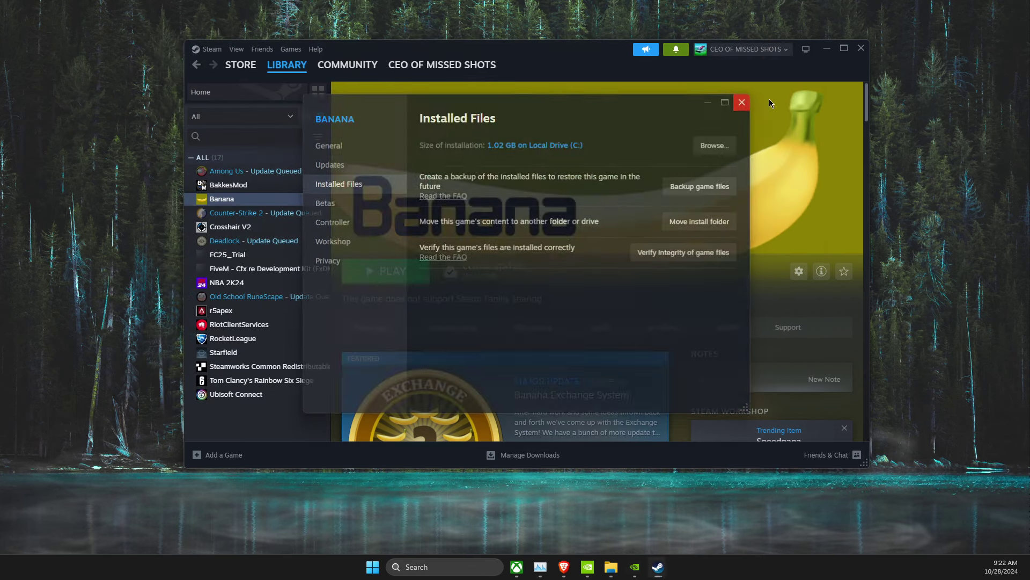
{"action": "left_click", "coordinate": [827, 49]}
{"action": "left_click", "coordinate": [441, 568]}
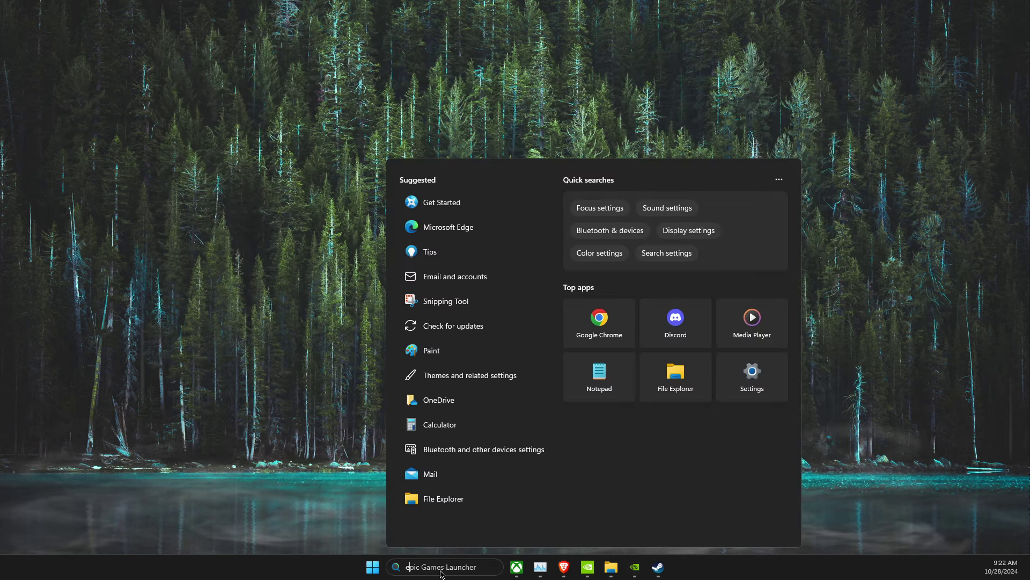
{"action": "type", "text": "edit"}
{"action": "left_click", "coordinate": [466, 243]}
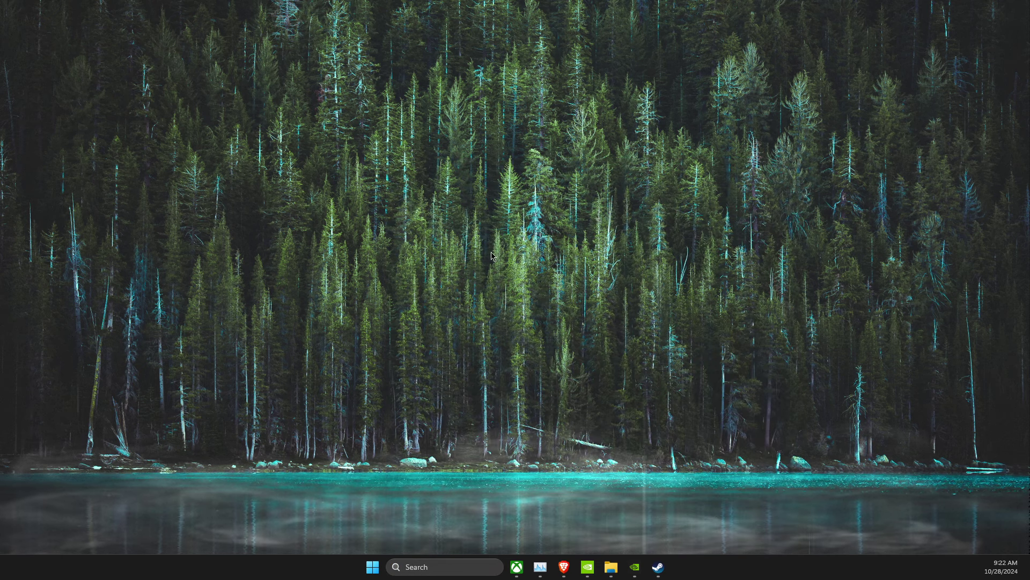
{"action": "left_click", "coordinate": [388, 63]}
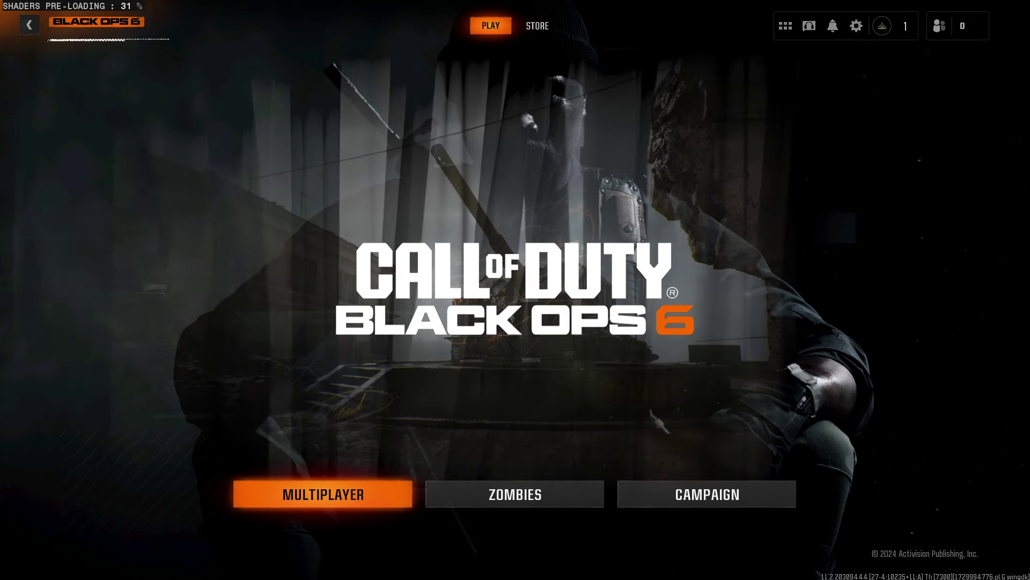
- In Task Manager, expand Call of Duty and check the cod.exe game process's file properties
{"action": "key", "text": "ctrl+shift+Escape"}
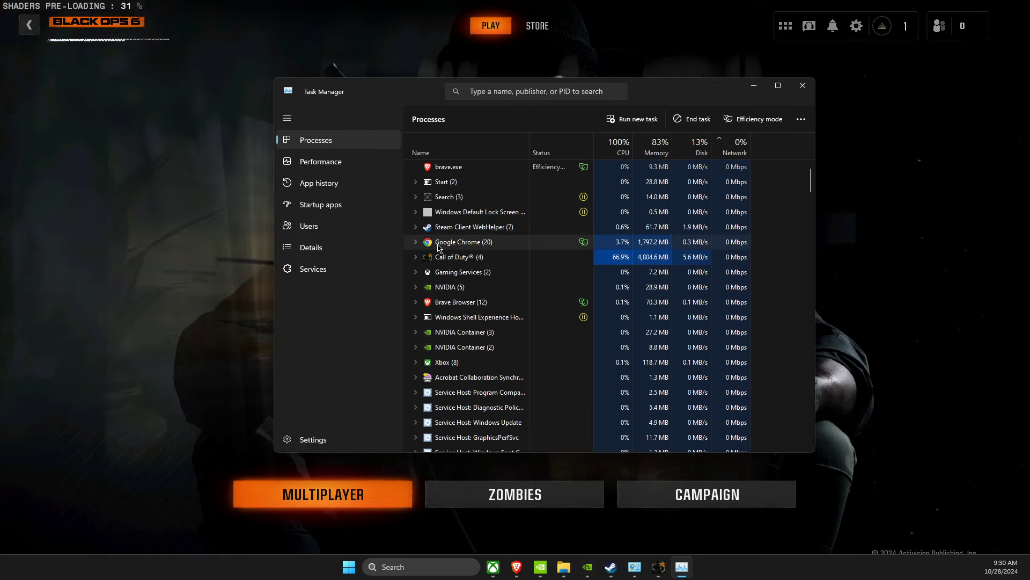
{"action": "right_click", "coordinate": [449, 259]}
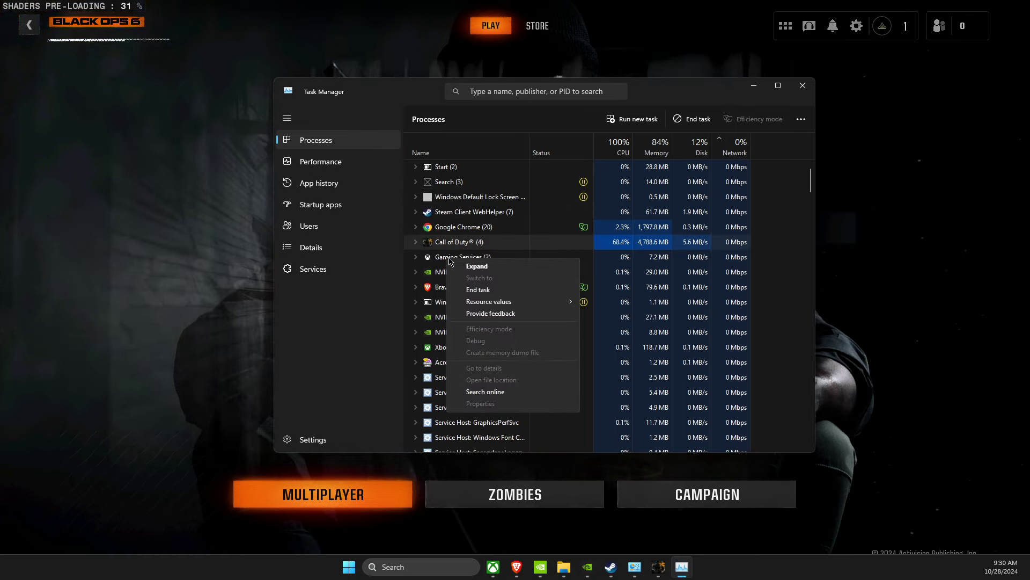
{"action": "left_click", "coordinate": [475, 265]}
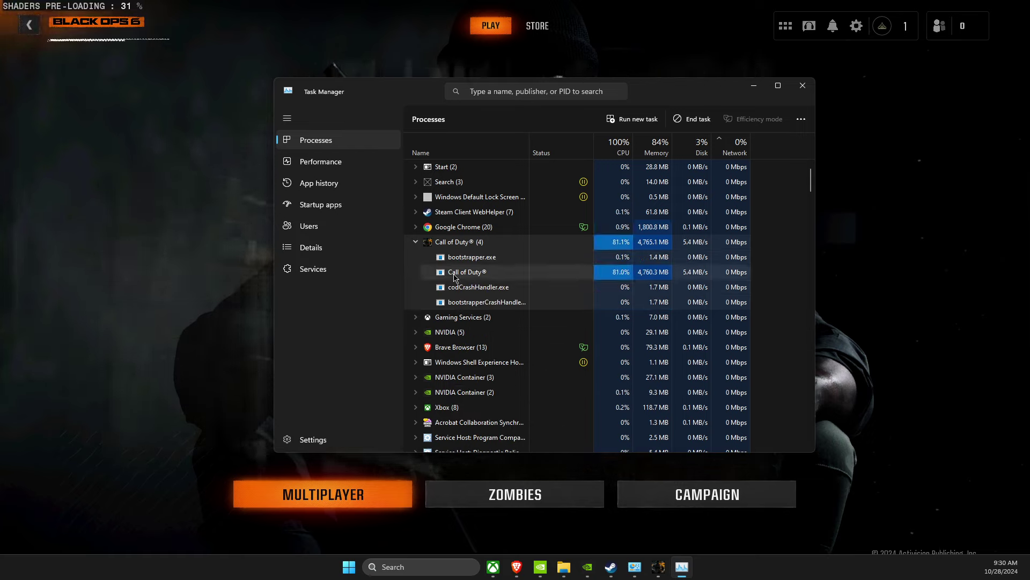
{"action": "right_click", "coordinate": [454, 275]}
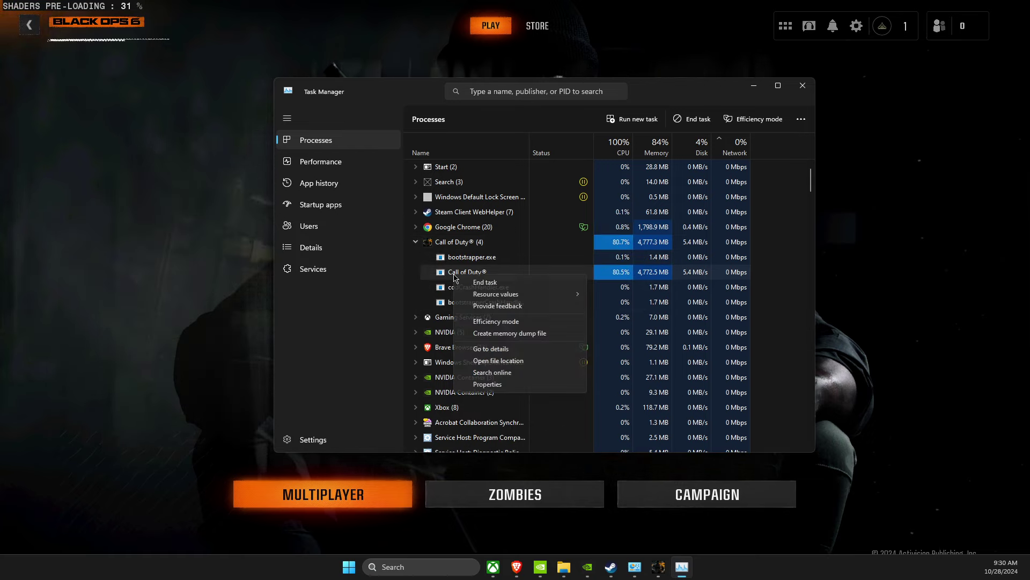
{"action": "left_click", "coordinate": [487, 384]}
{"action": "left_click", "coordinate": [677, 262]}
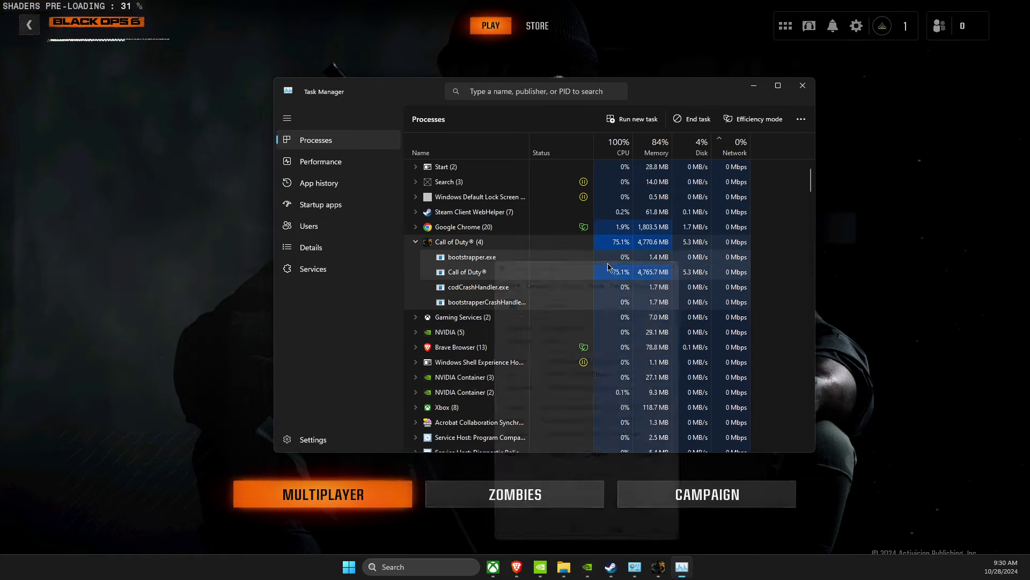
- Go to cod.exe in the Details list and set its priority to High
{"action": "right_click", "coordinate": [474, 274]}
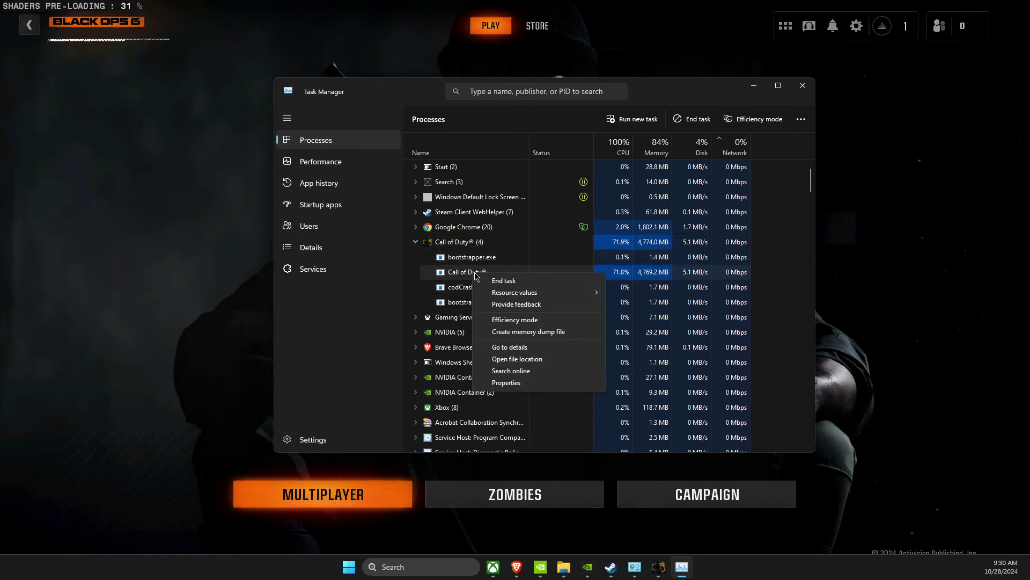
{"action": "left_click", "coordinate": [510, 346]}
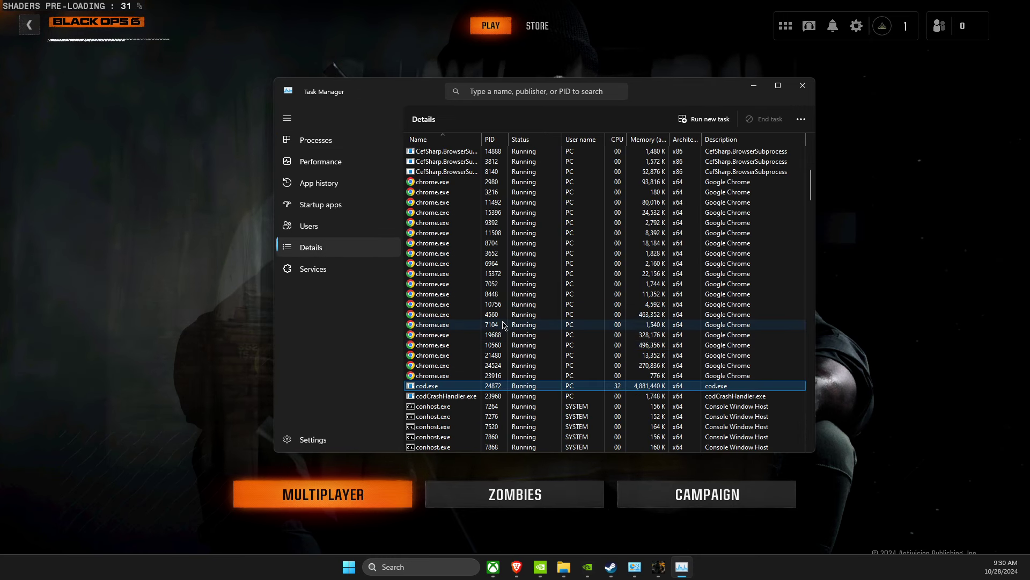
{"action": "right_click", "coordinate": [426, 392]}
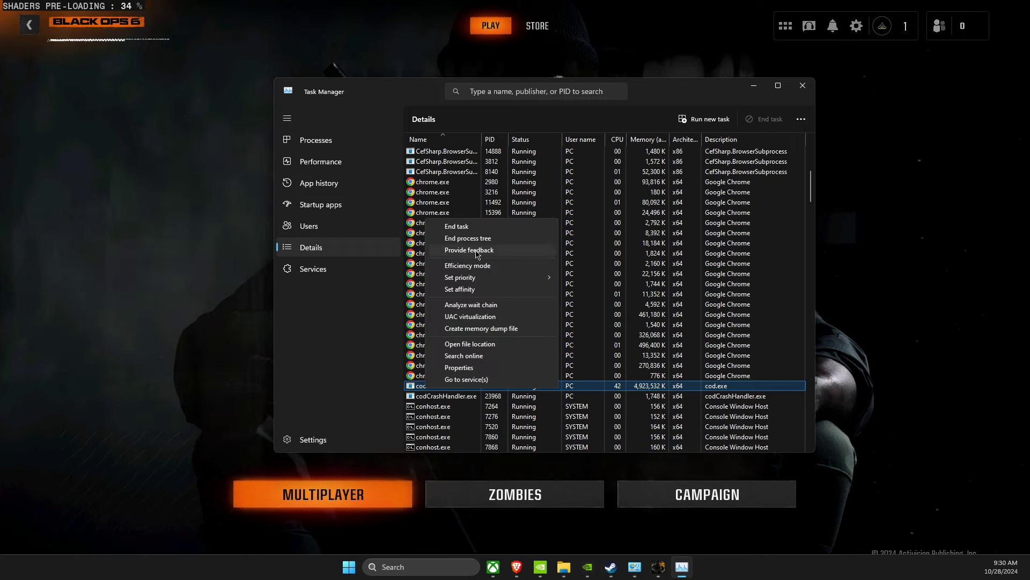
{"action": "mouse_move", "coordinate": [483, 277]}
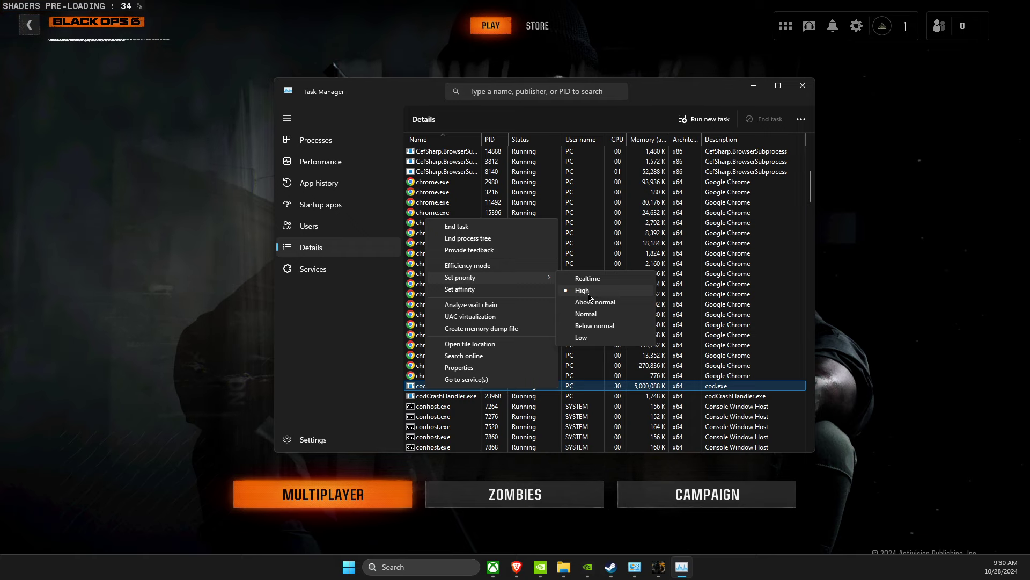
{"action": "left_click", "coordinate": [848, 276]}
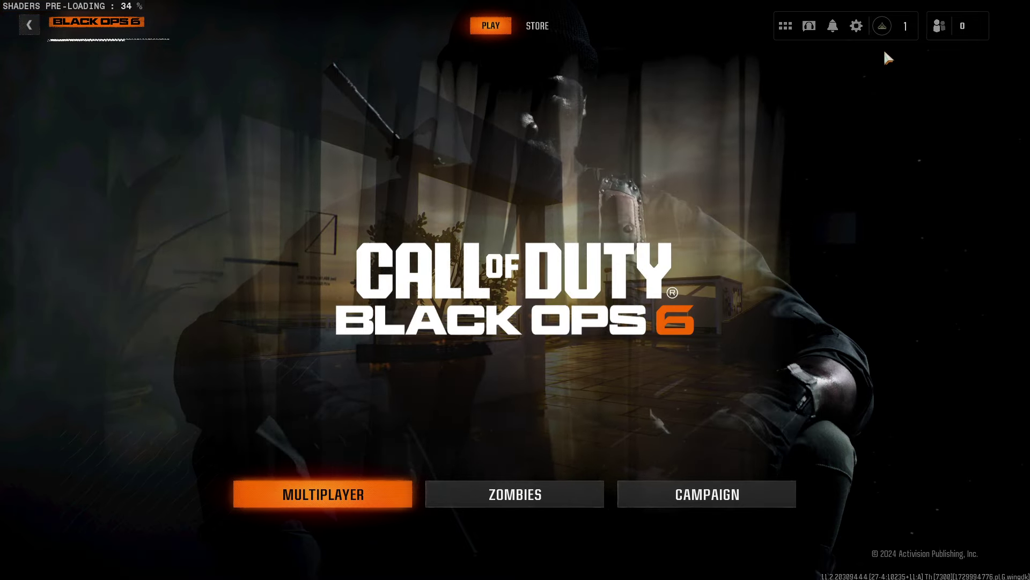
- Open Graphics > Display, keep Display Mode at Fullscreen Borderless, and scroll to Sustainability
{"action": "left_click", "coordinate": [858, 27]}
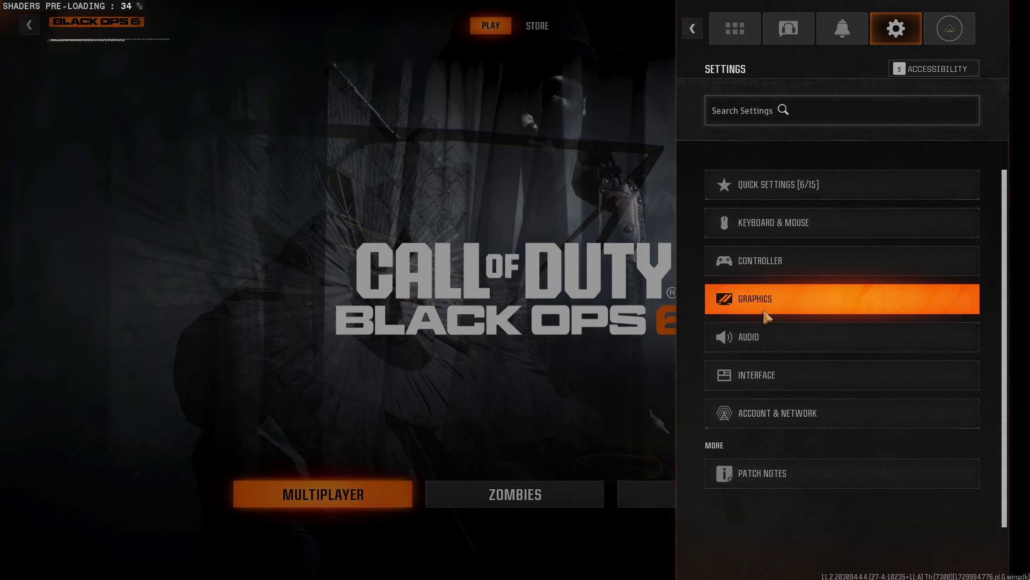
{"action": "left_click", "coordinate": [765, 310]}
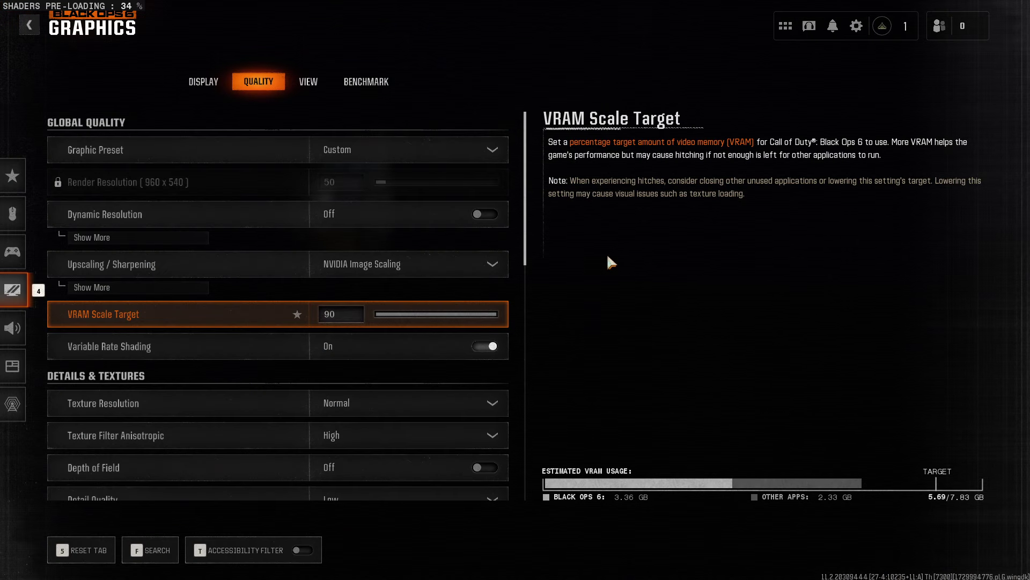
{"action": "left_click", "coordinate": [196, 84]}
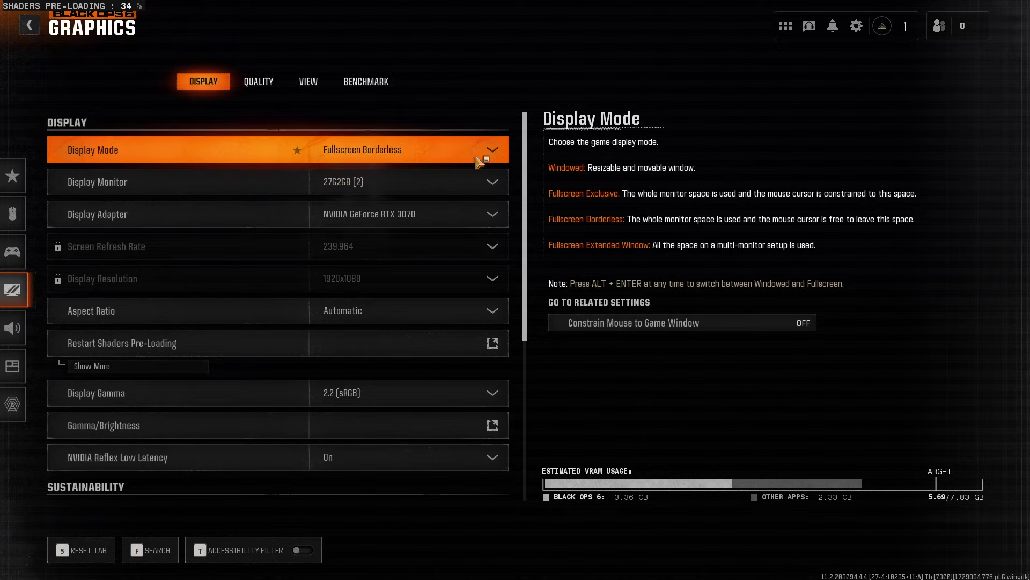
{"action": "left_click", "coordinate": [493, 152]}
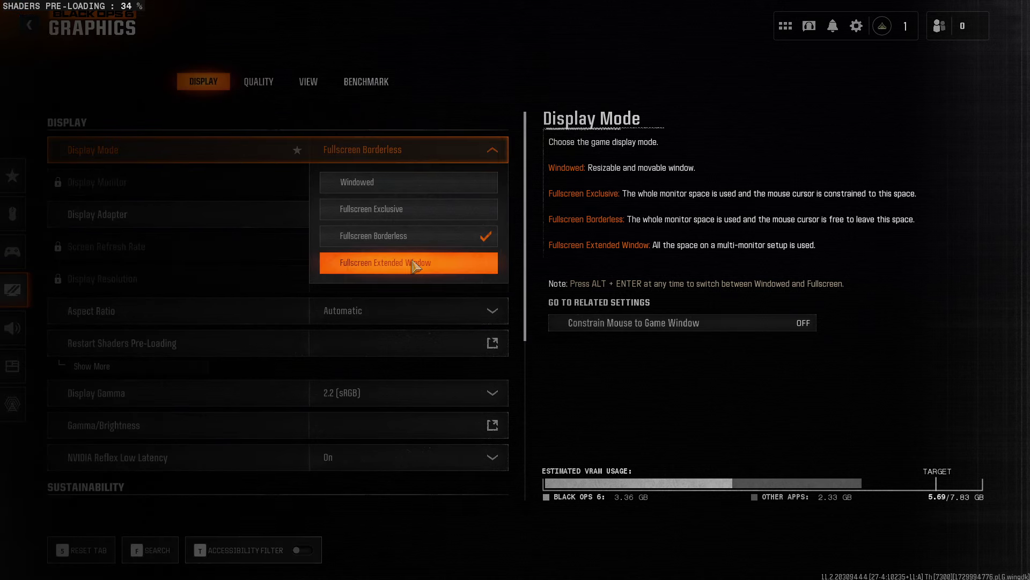
{"action": "left_click", "coordinate": [511, 200]}
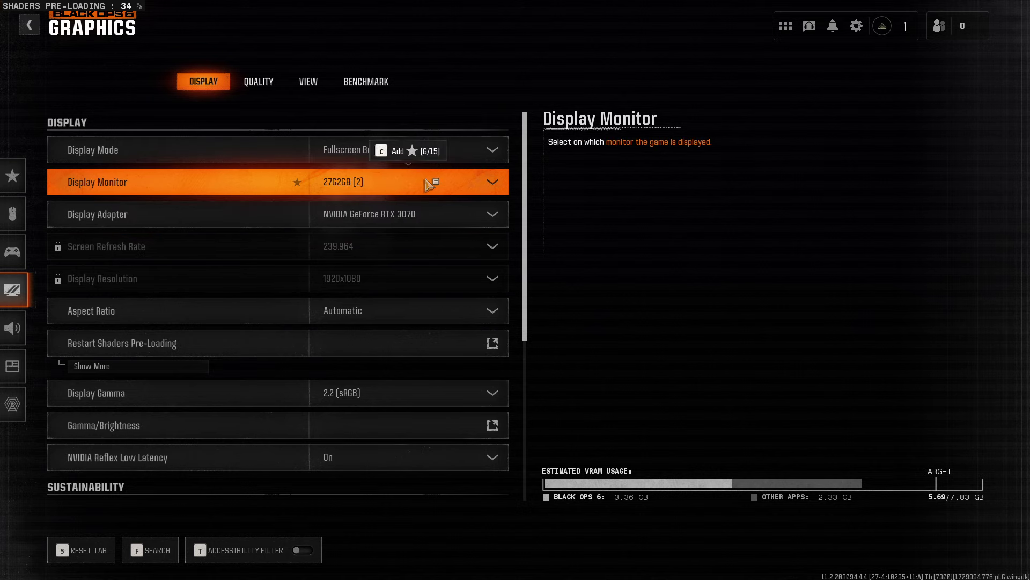
{"action": "scroll", "coordinate": [357, 161], "scroll_direction": "down", "scroll_amount": 1}
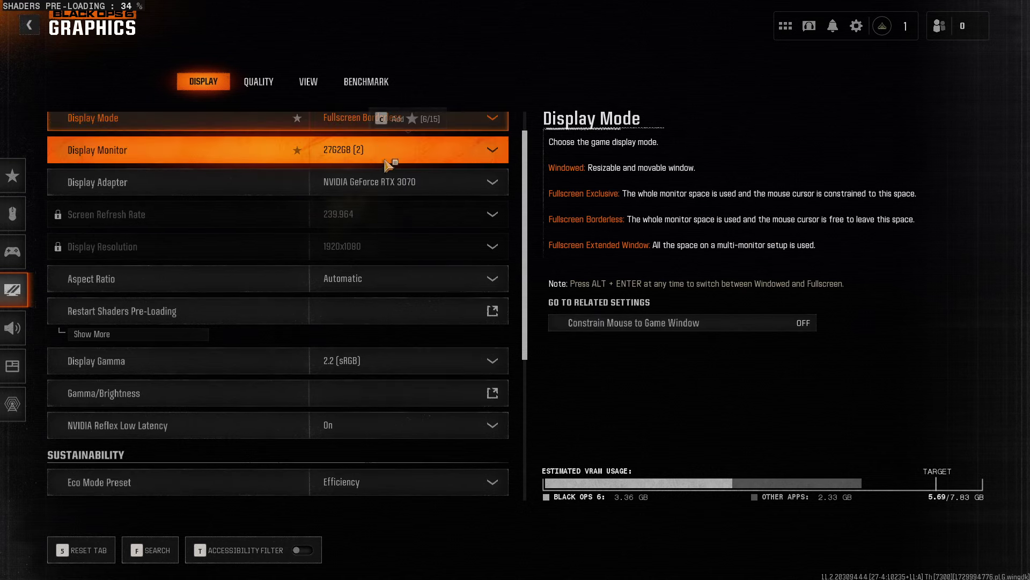
{"action": "scroll", "coordinate": [385, 225], "scroll_direction": "down", "scroll_amount": 5}
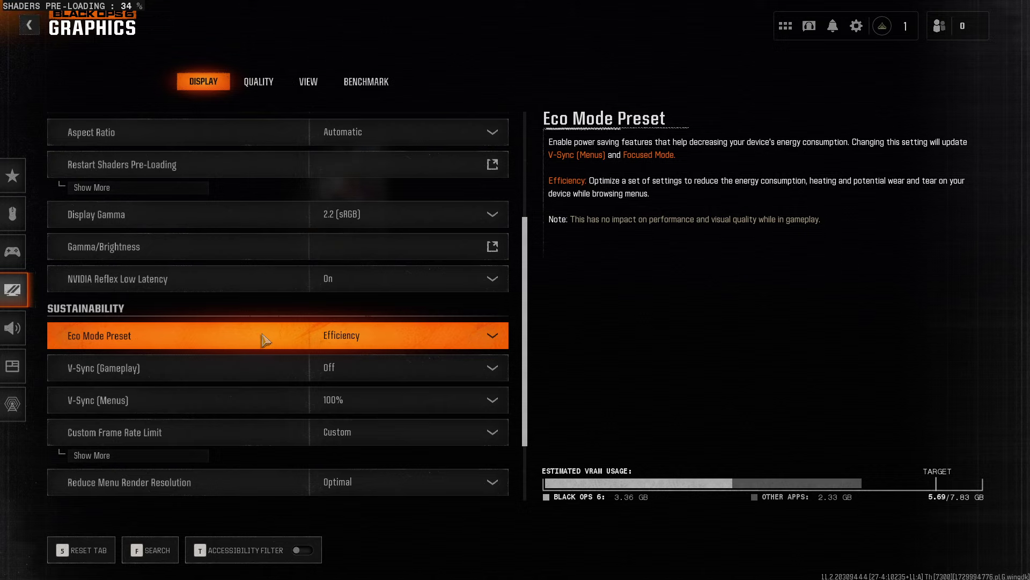
{"action": "scroll", "coordinate": [263, 339], "scroll_direction": "down", "scroll_amount": 1}
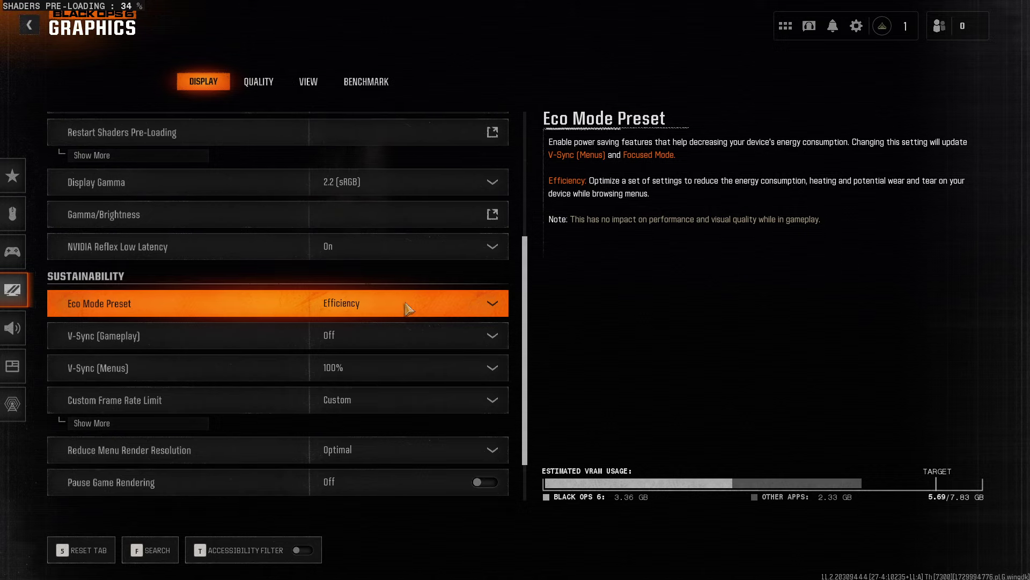
{"action": "left_click", "coordinate": [490, 305]}
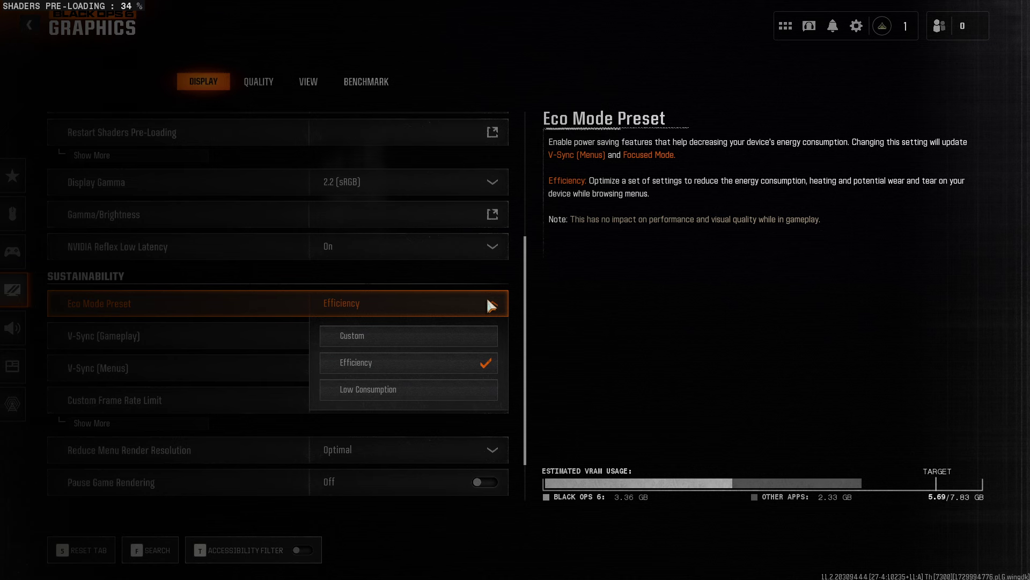
{"action": "left_click", "coordinate": [487, 302]}
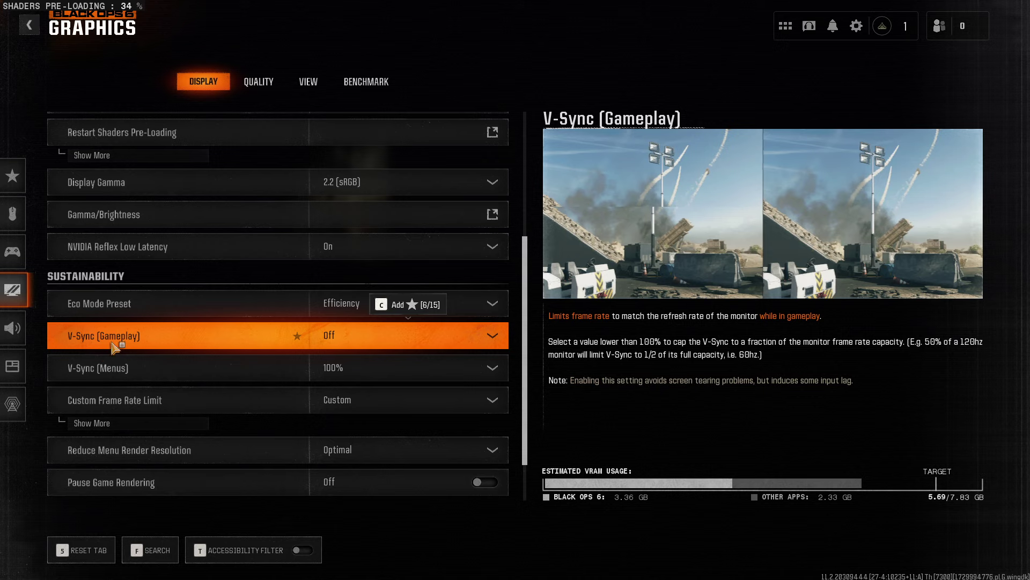
{"action": "scroll", "coordinate": [139, 343], "scroll_direction": "down", "scroll_amount": 2}
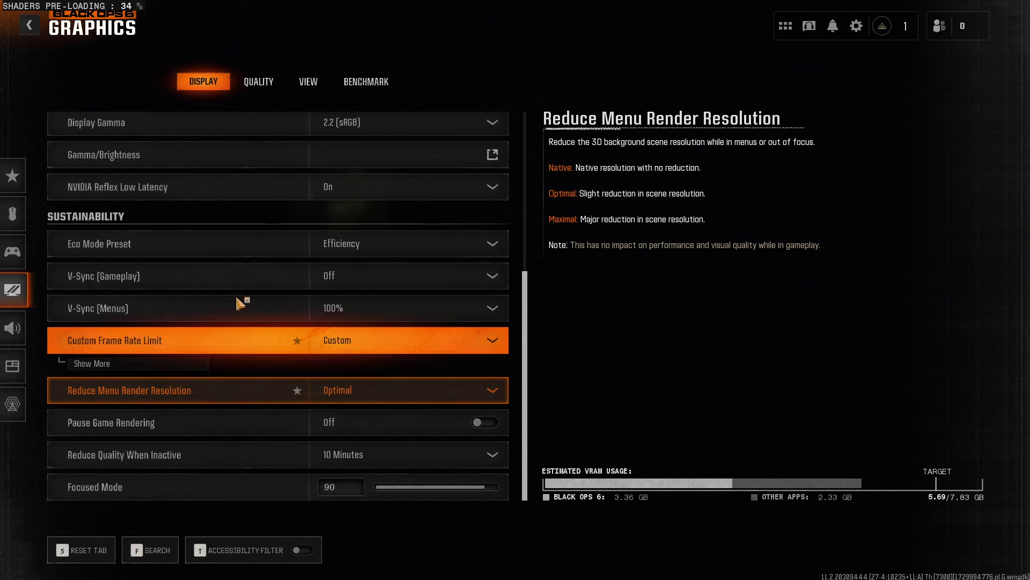
- Set the Quality tab's Graphic Preset to Minimum
{"action": "left_click", "coordinate": [260, 83]}
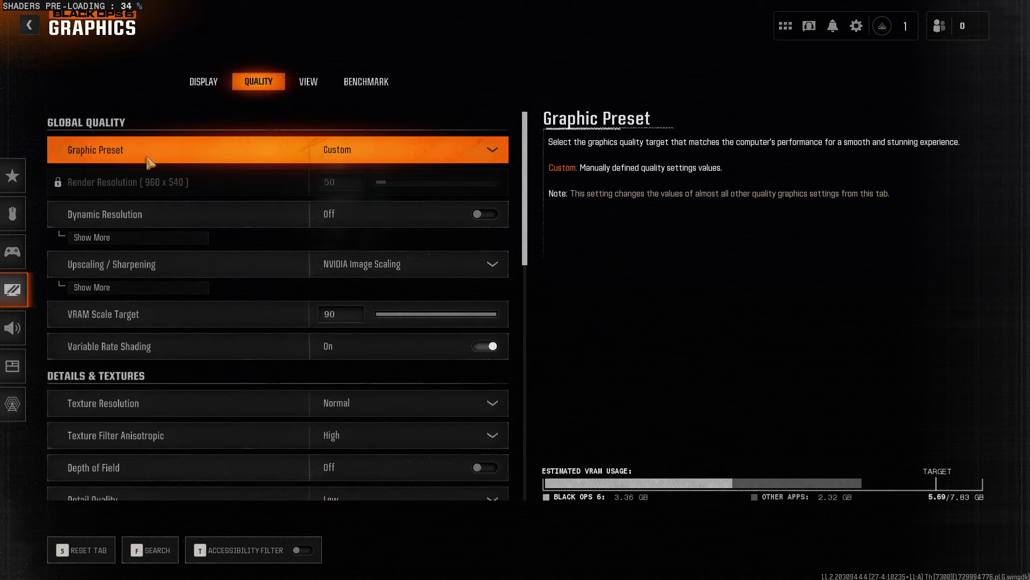
{"action": "left_click", "coordinate": [368, 148]}
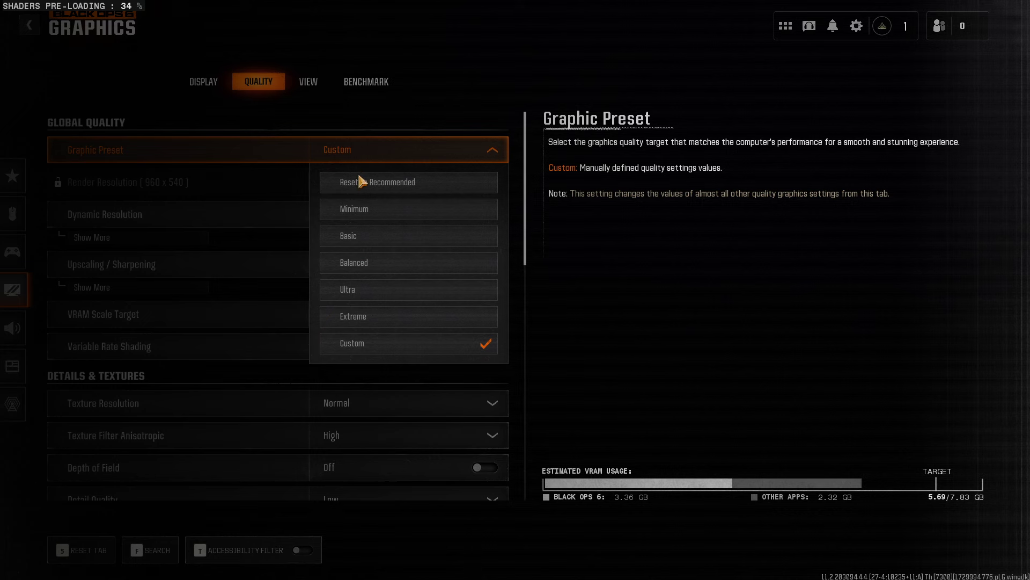
{"action": "left_click", "coordinate": [358, 210]}
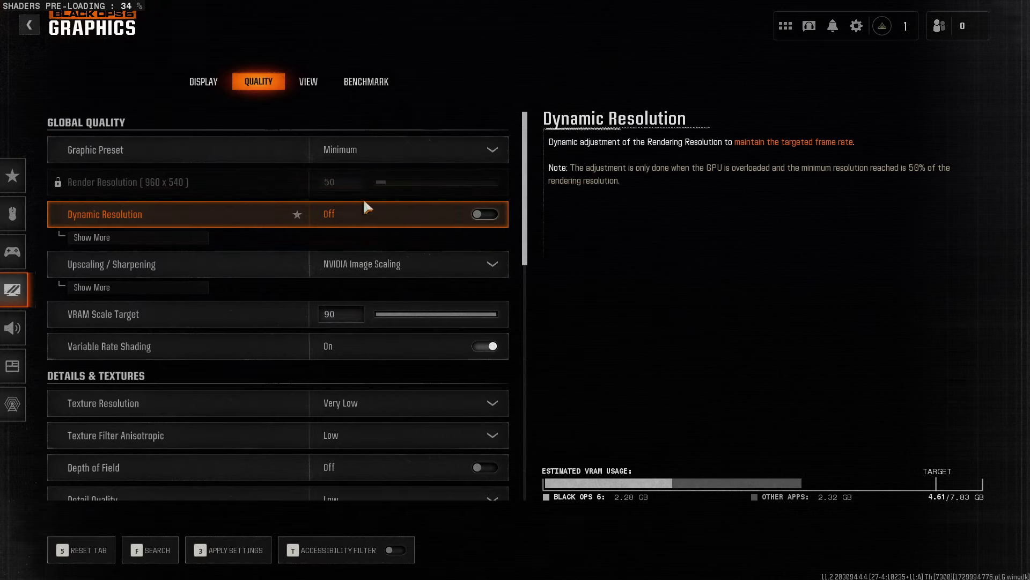
{"action": "scroll", "coordinate": [348, 239], "scroll_direction": "down", "scroll_amount": 1}
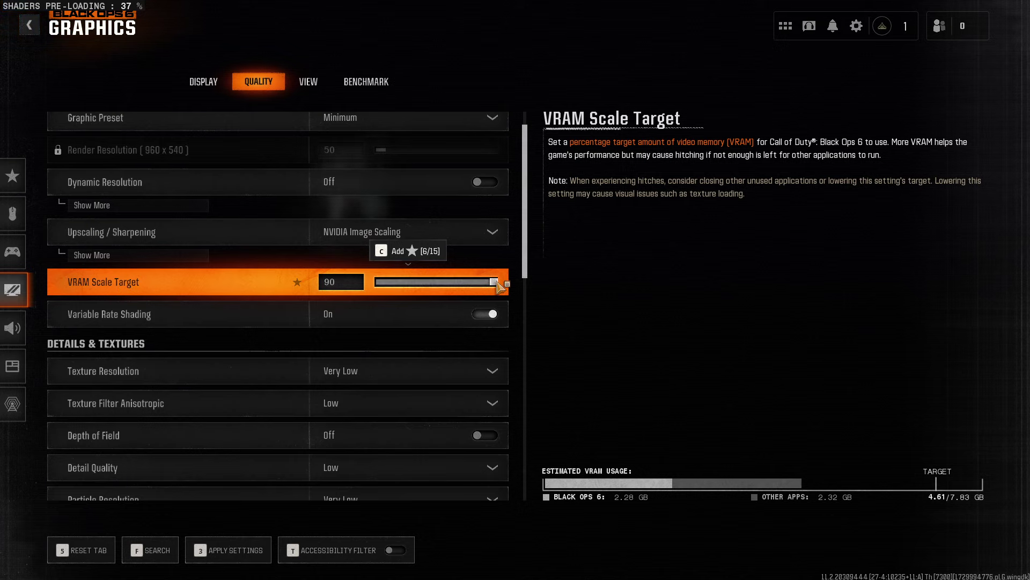
{"action": "scroll", "coordinate": [439, 299], "scroll_direction": "down", "scroll_amount": 4}
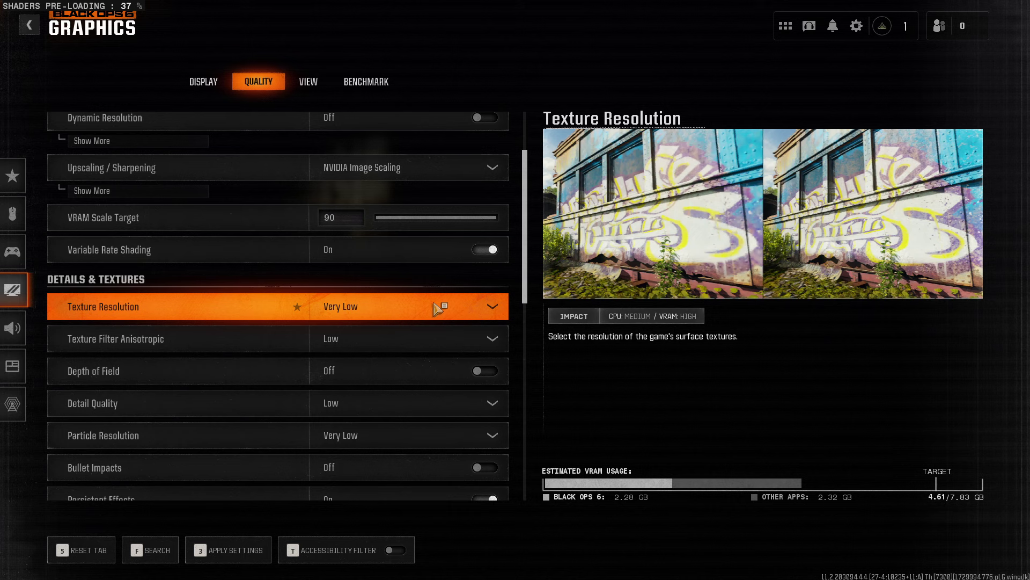
{"action": "scroll", "coordinate": [391, 301], "scroll_direction": "down", "scroll_amount": 3}
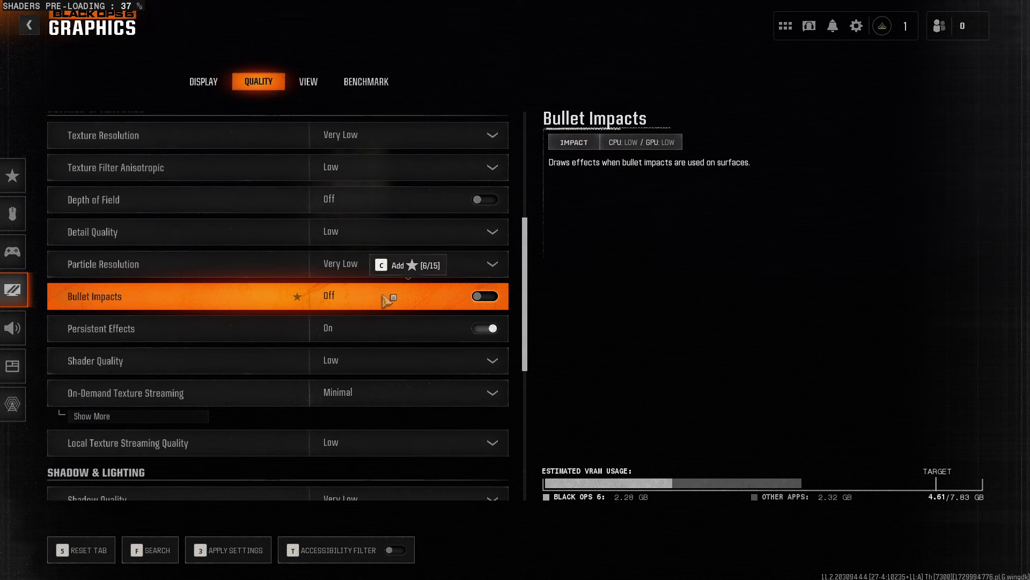
{"action": "scroll", "coordinate": [386, 300], "scroll_direction": "down", "scroll_amount": 4}
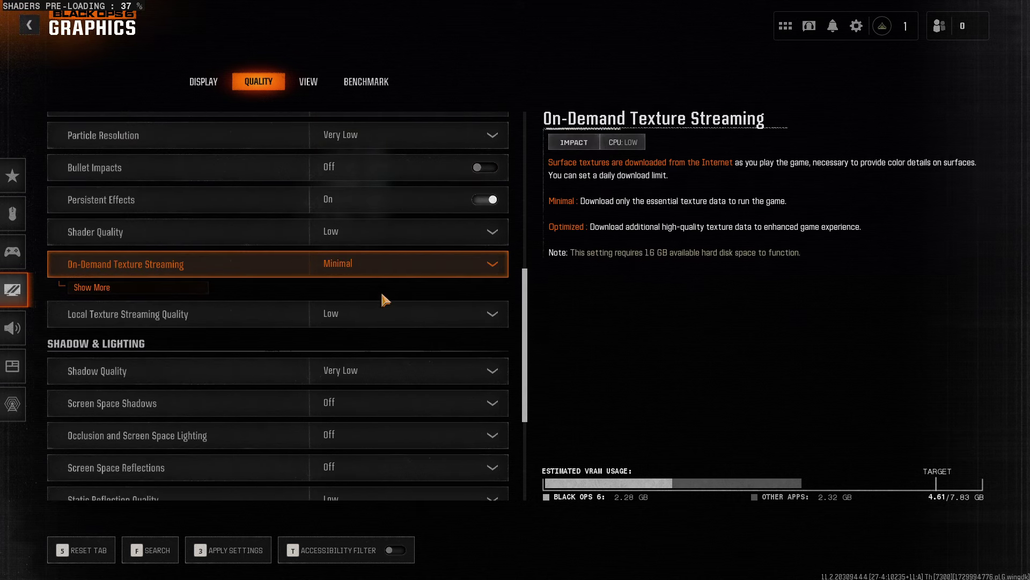
- Leave Local Texture Streaming Quality at Low and expand On-Demand Texture Streaming's extra settings
{"action": "left_click", "coordinate": [232, 319]}
{"action": "left_click", "coordinate": [272, 317]}
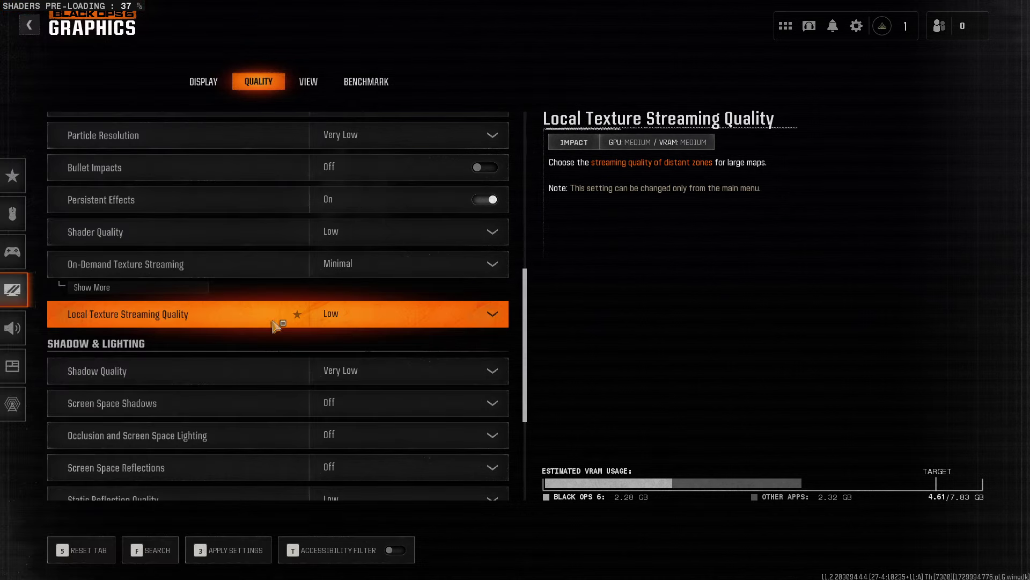
{"action": "left_click", "coordinate": [122, 287]}
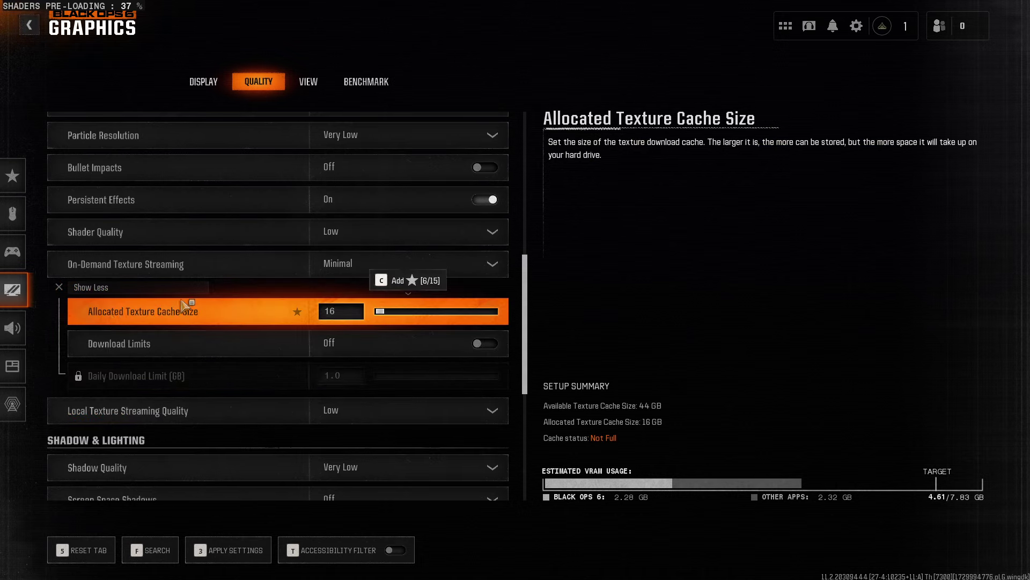
{"action": "scroll", "coordinate": [297, 354], "scroll_direction": "down", "scroll_amount": 3}
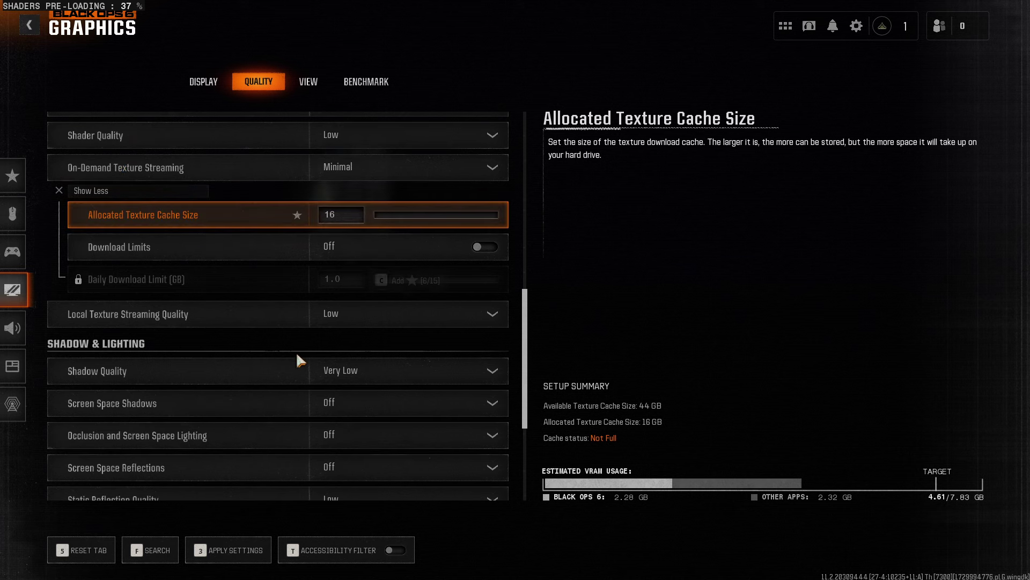
{"action": "scroll", "coordinate": [298, 355], "scroll_direction": "down", "scroll_amount": 6}
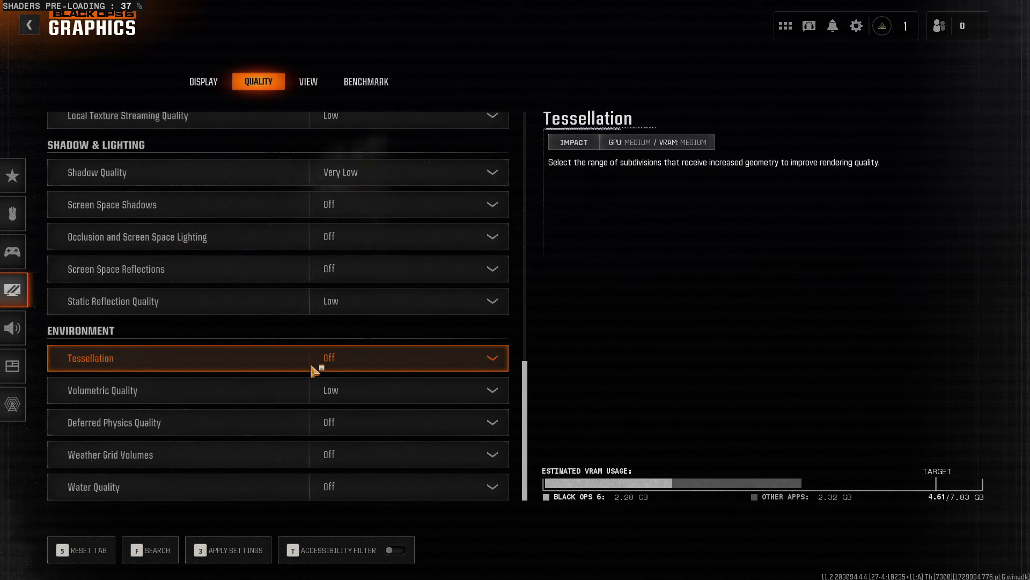
{"action": "scroll", "coordinate": [312, 365], "scroll_direction": "up", "scroll_amount": 15}
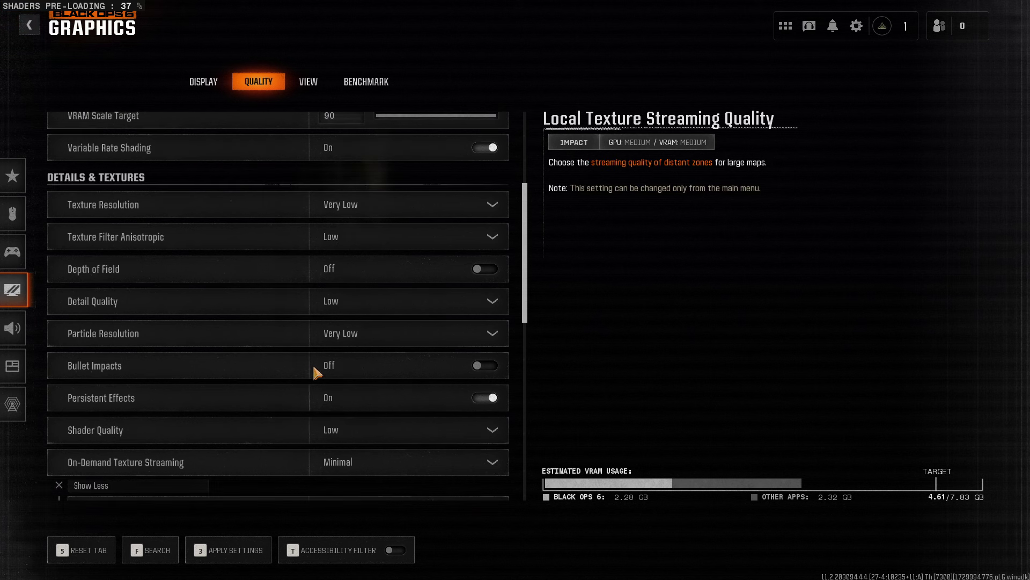
- Set Texture Resolution to Normal, after briefly trying High
{"action": "scroll", "coordinate": [314, 367], "scroll_direction": "up", "scroll_amount": 5}
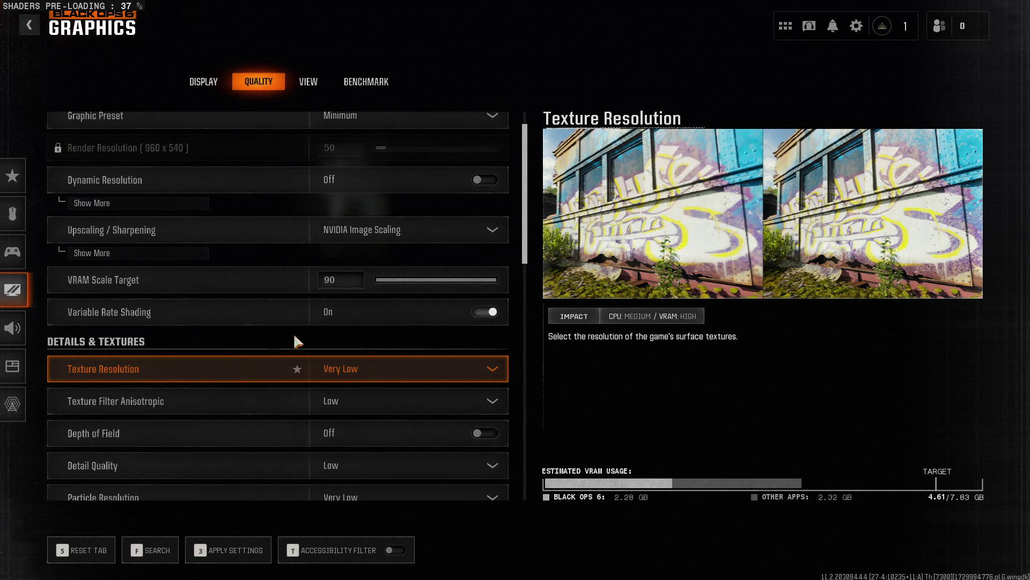
{"action": "scroll", "coordinate": [150, 368], "scroll_direction": "down", "scroll_amount": 1}
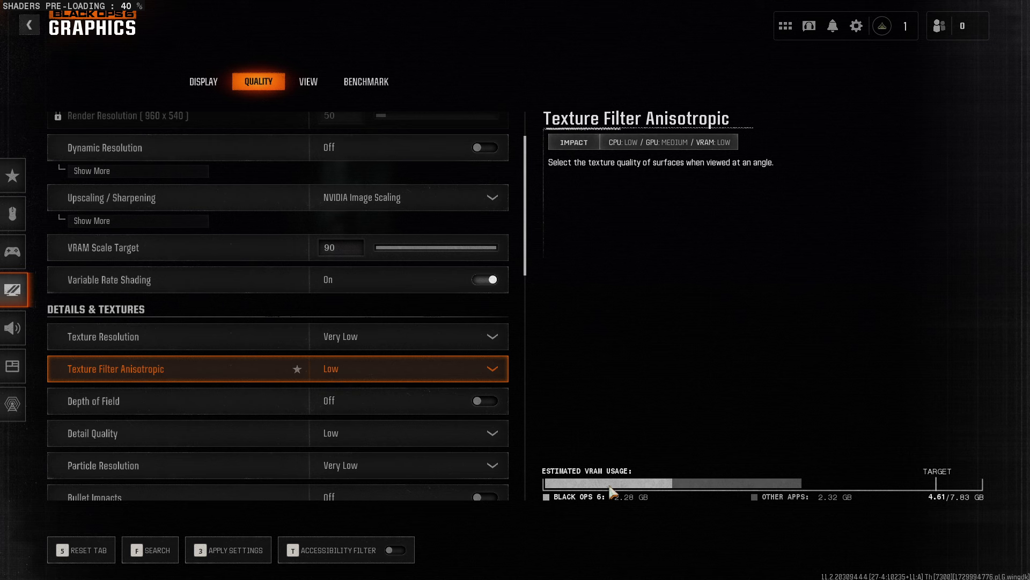
{"action": "left_click", "coordinate": [485, 337]}
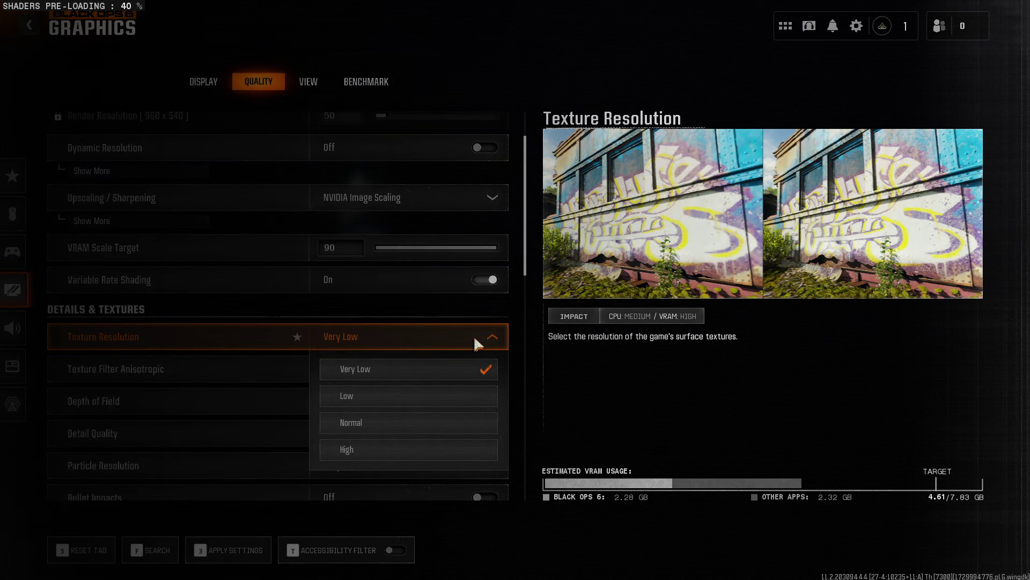
{"action": "left_click", "coordinate": [397, 422]}
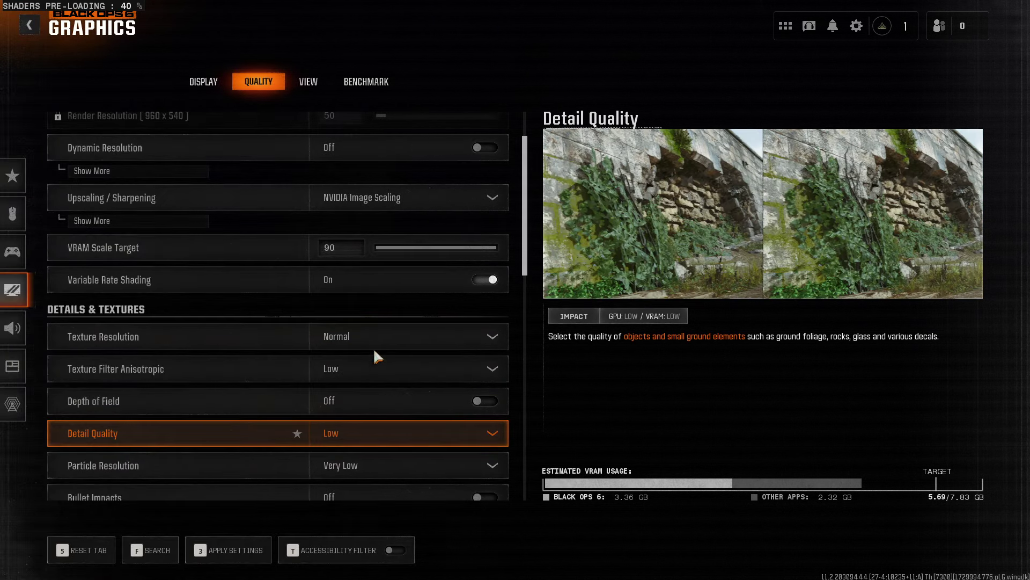
{"action": "left_click", "coordinate": [368, 340]}
{"action": "left_click", "coordinate": [347, 448]}
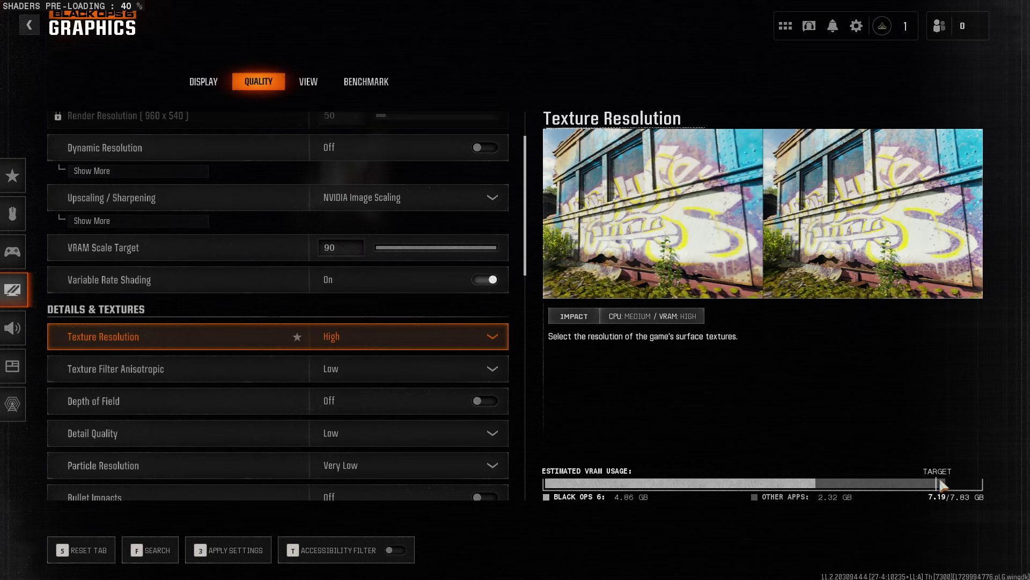
{"action": "left_click", "coordinate": [391, 337]}
{"action": "left_click", "coordinate": [361, 423]}
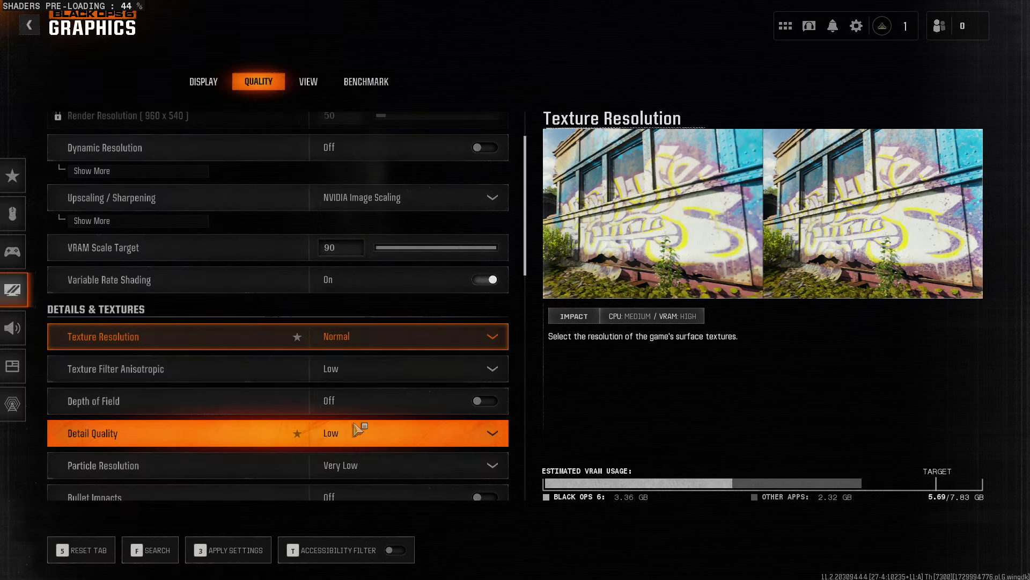
- Set Texture Filter Anisotropic to Normal, bringing estimated VRAM to 5.69 GB
{"action": "left_click", "coordinate": [333, 371]}
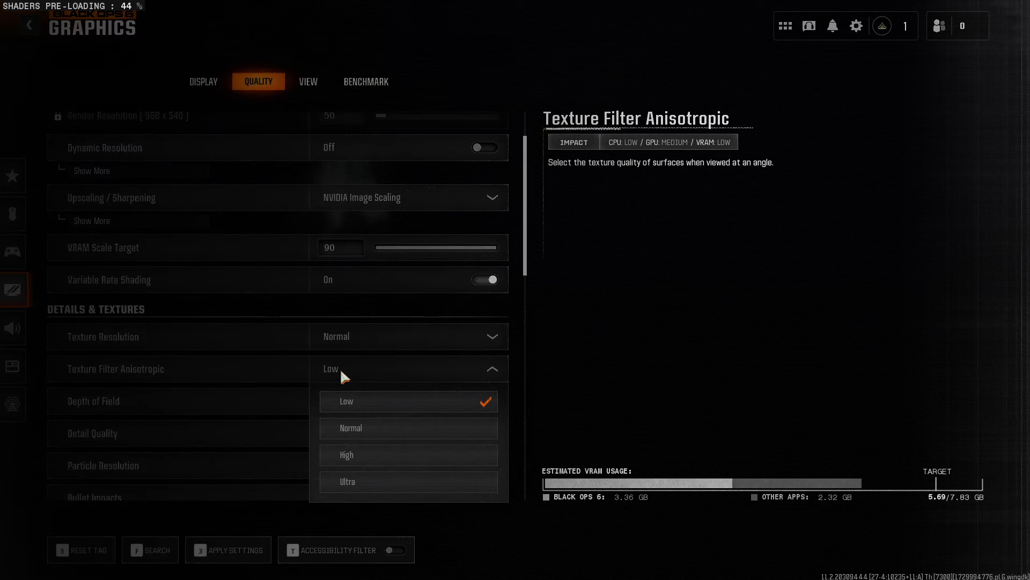
{"action": "left_click", "coordinate": [344, 427]}
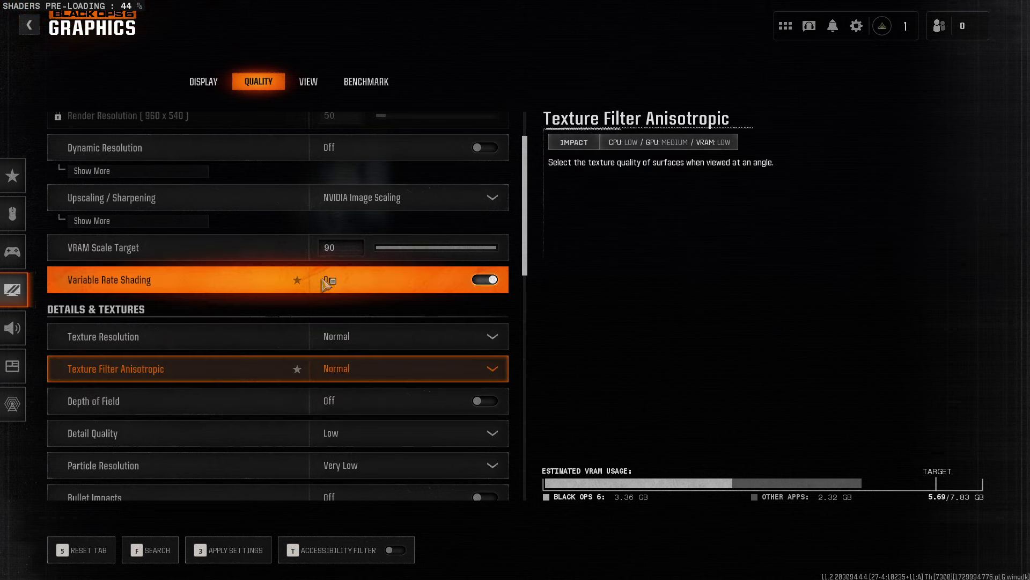
{"action": "scroll", "coordinate": [329, 244], "scroll_direction": "up", "scroll_amount": 1}
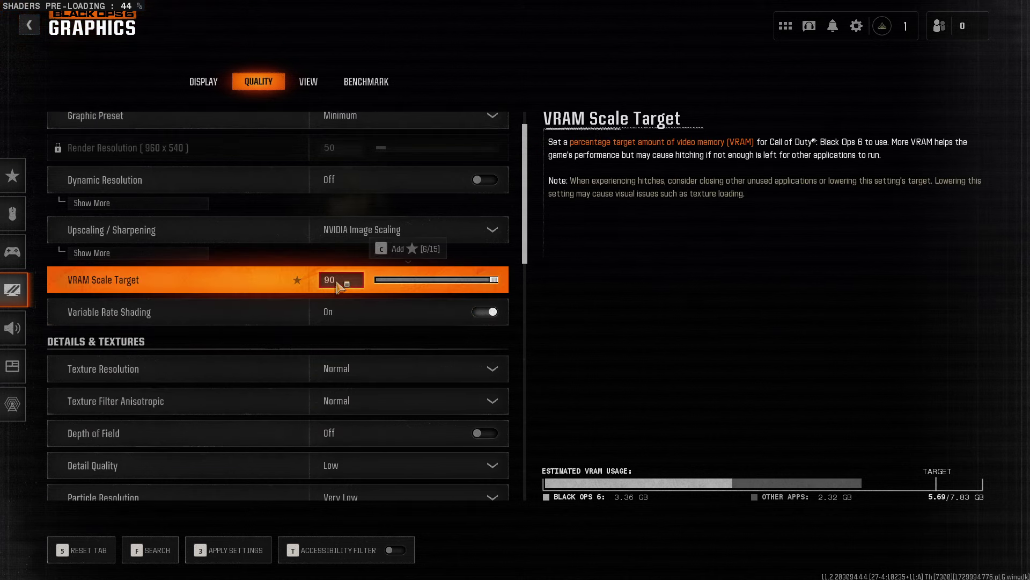
{"action": "scroll", "coordinate": [414, 272], "scroll_direction": "down", "scroll_amount": 15}
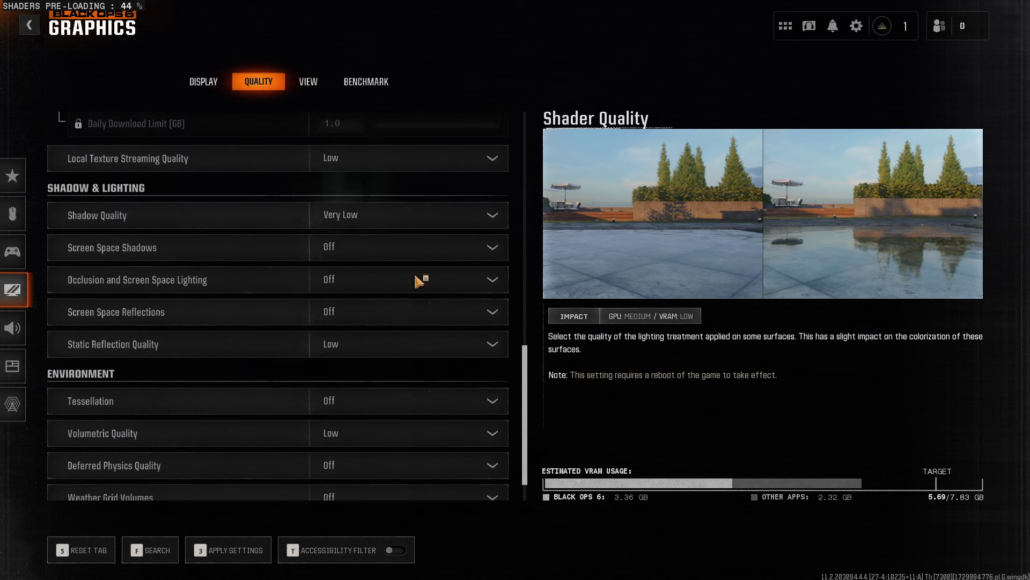
{"action": "scroll", "coordinate": [414, 279], "scroll_direction": "up", "scroll_amount": 5}
{"action": "scroll", "coordinate": [414, 289], "scroll_direction": "up", "scroll_amount": 3}
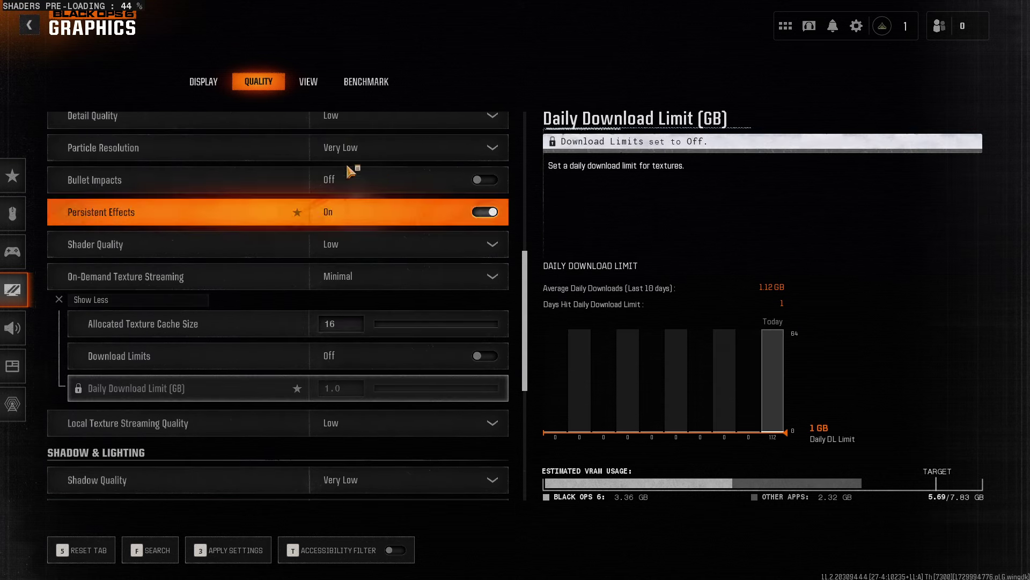
- Apply the pending quality changes, then raise Field of View from 90 to 120 on the View tab
{"action": "left_click", "coordinate": [299, 84]}
{"action": "key", "text": "Return"}
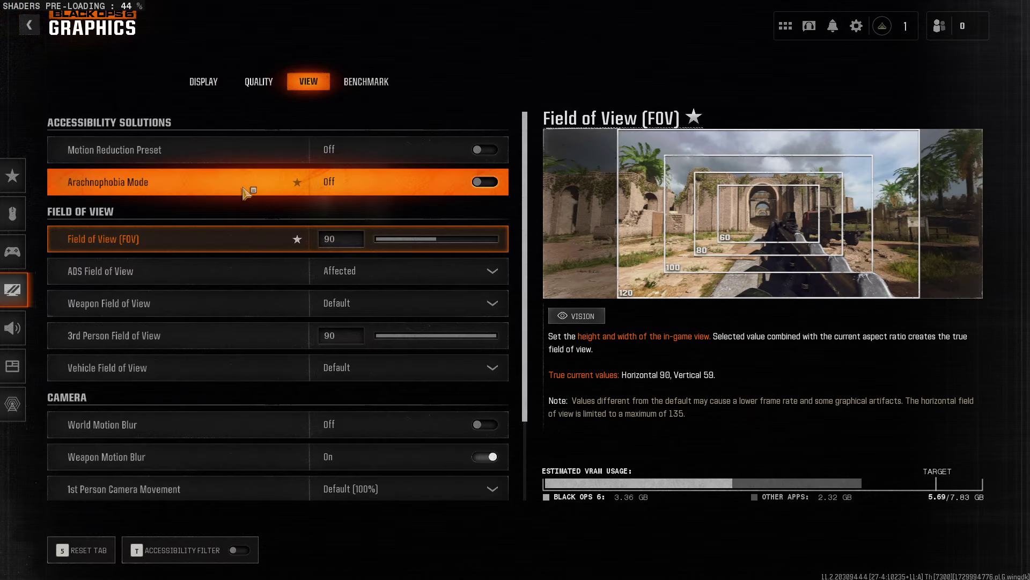
{"action": "left_click_drag", "start_coordinate": [436, 242], "coordinate": [501, 248]}
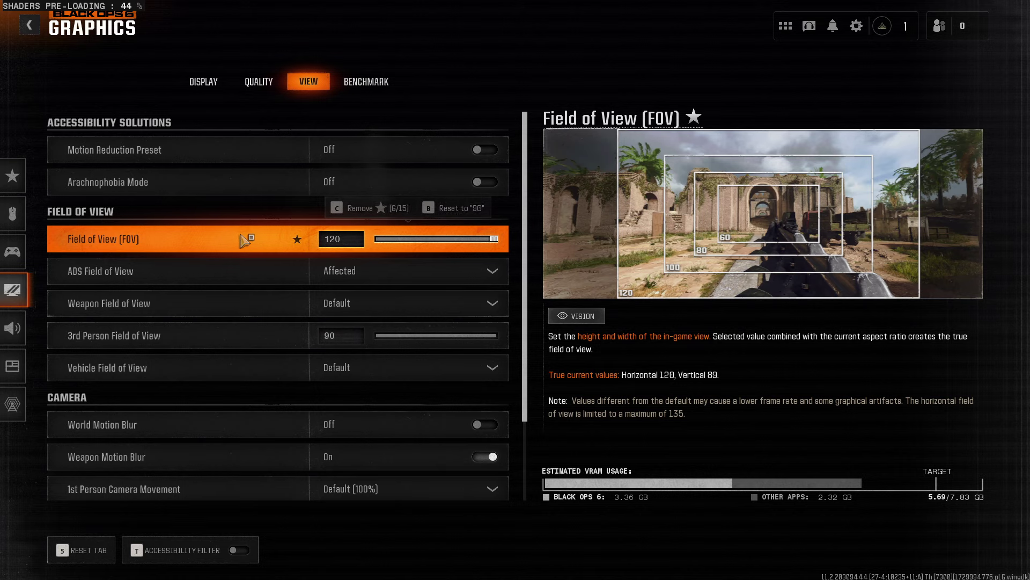
{"action": "scroll", "coordinate": [236, 289], "scroll_direction": "down", "scroll_amount": 1}
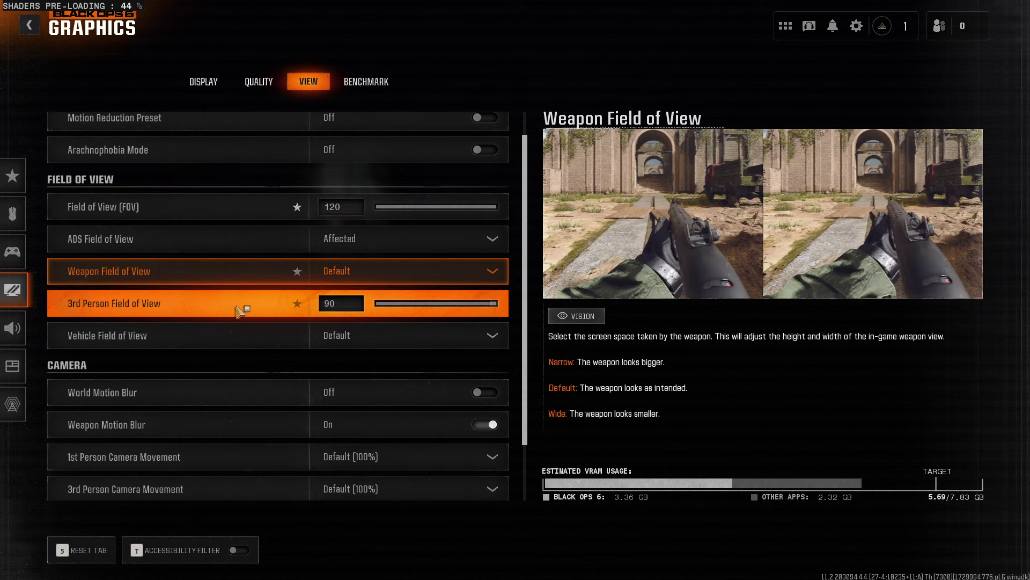
{"action": "scroll", "coordinate": [215, 312], "scroll_direction": "down", "scroll_amount": 2}
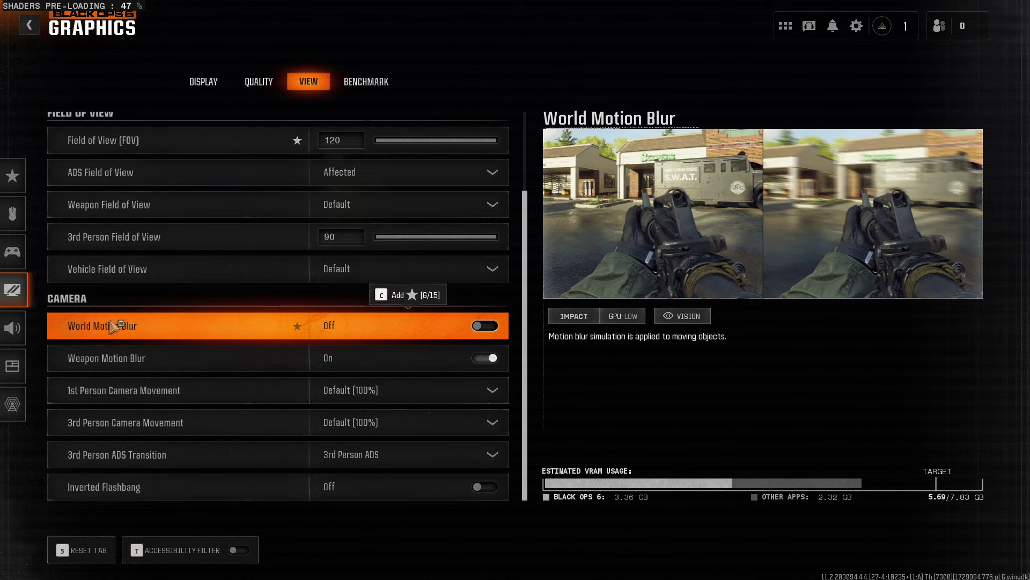
{"action": "key", "text": "Page_Up"}
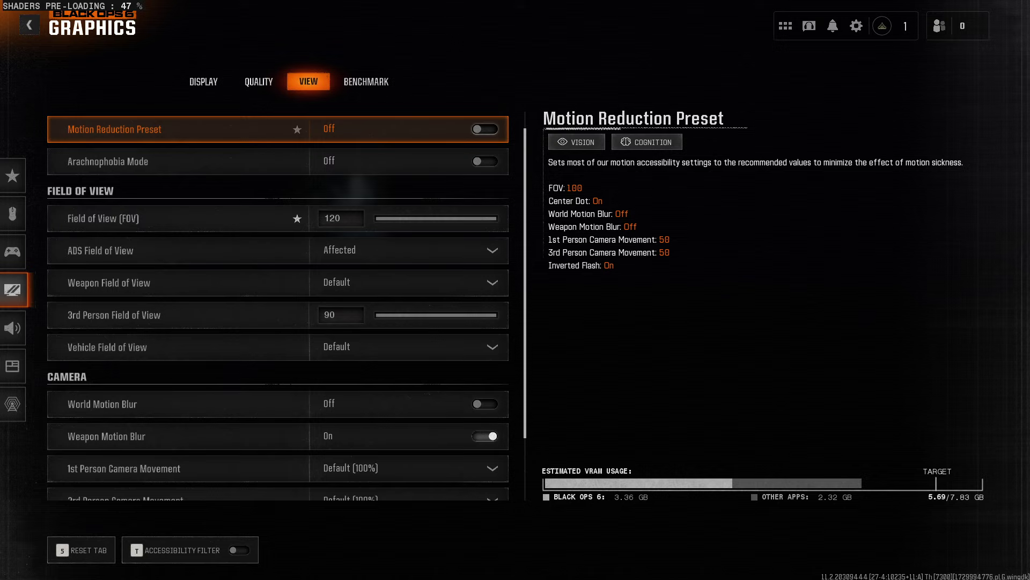